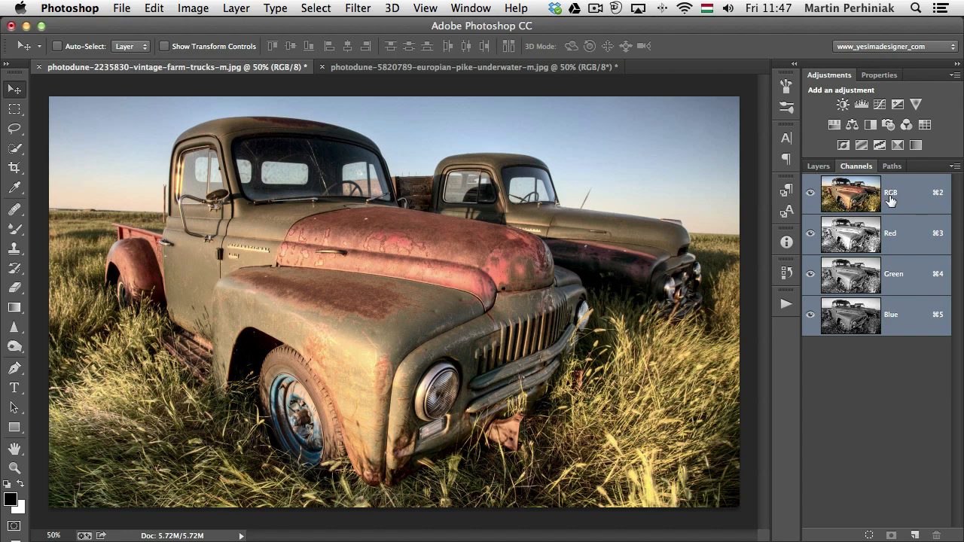
- Examine the Red, Green and Blue channels of the truck photo individually, then return to the RGB composite view
left_click(903, 237)
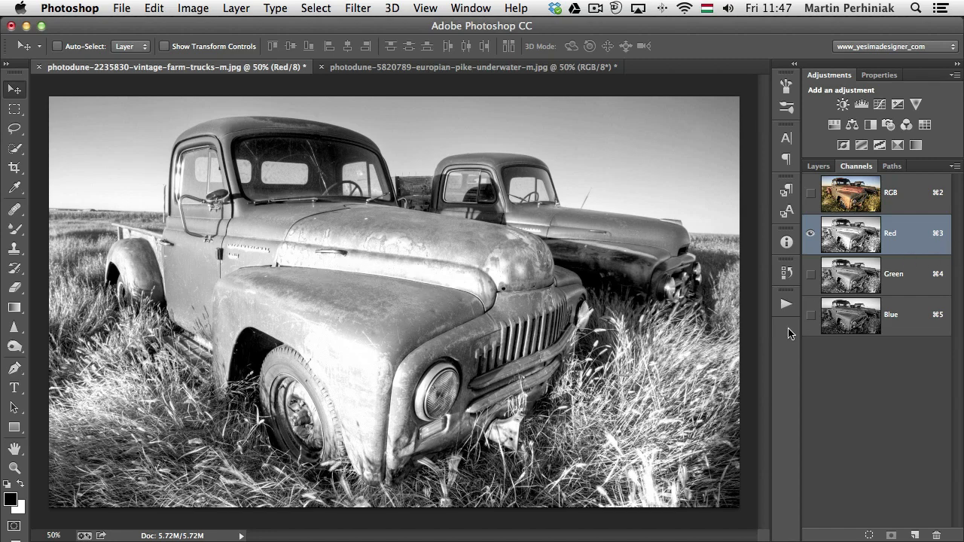
left_click(921, 280)
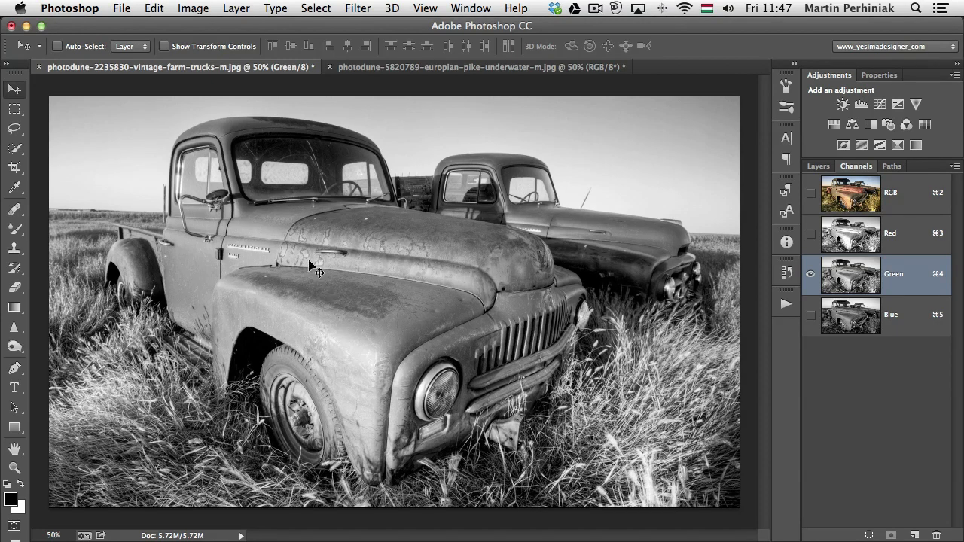
left_click(894, 324)
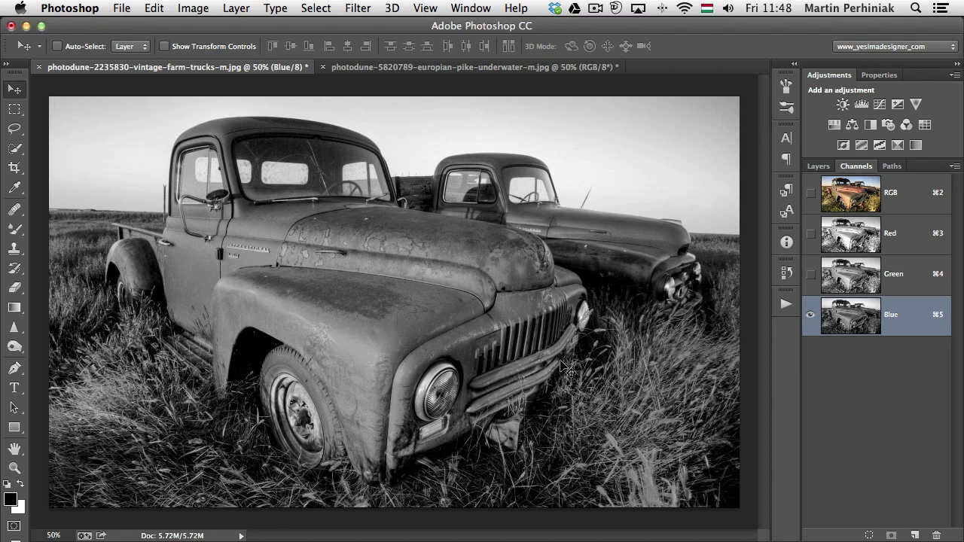
key("super+3")
key("super+4")
key("super+5")
key("super+2")
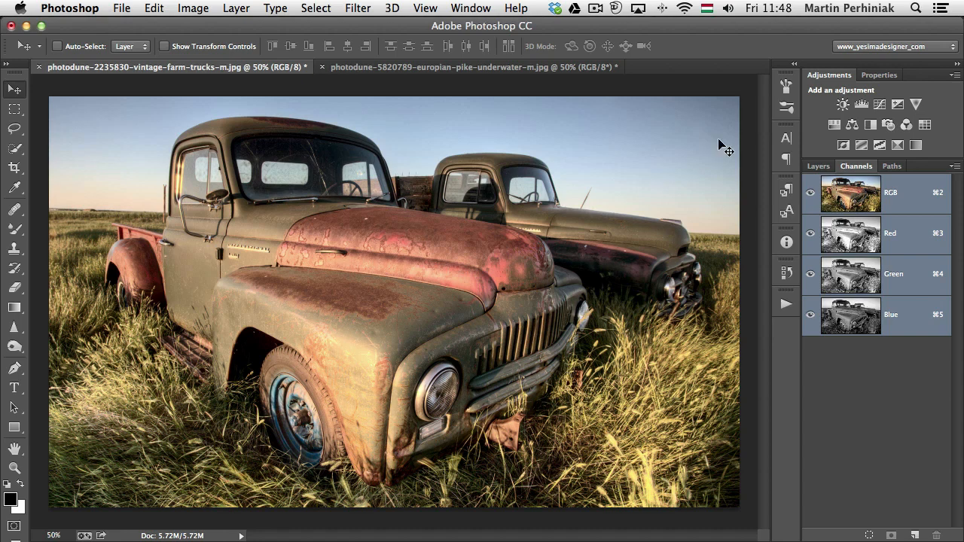
- Add a Channel Mixer adjustment layer above the truck photo and enlarge its settings area while keeping the channel list in view
left_click(908, 126)
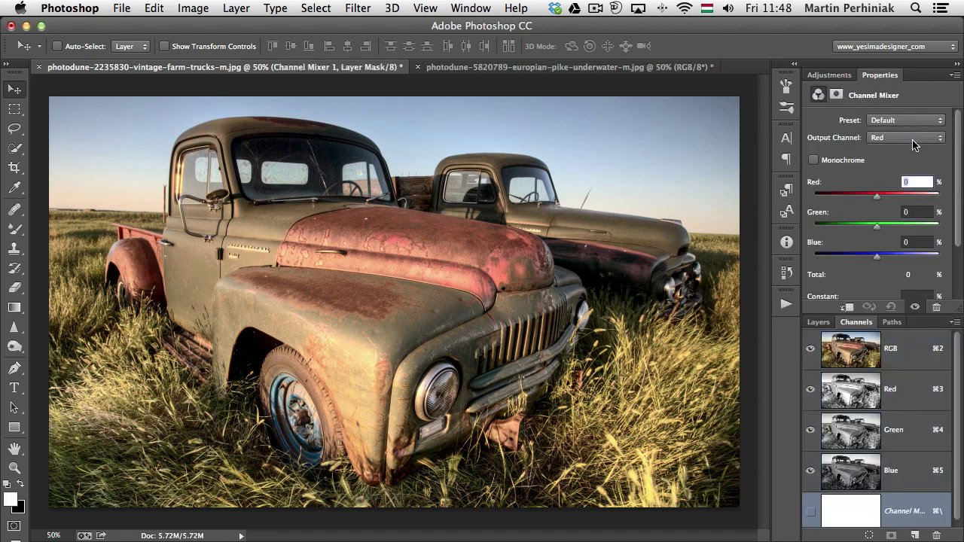
left_click(819, 321)
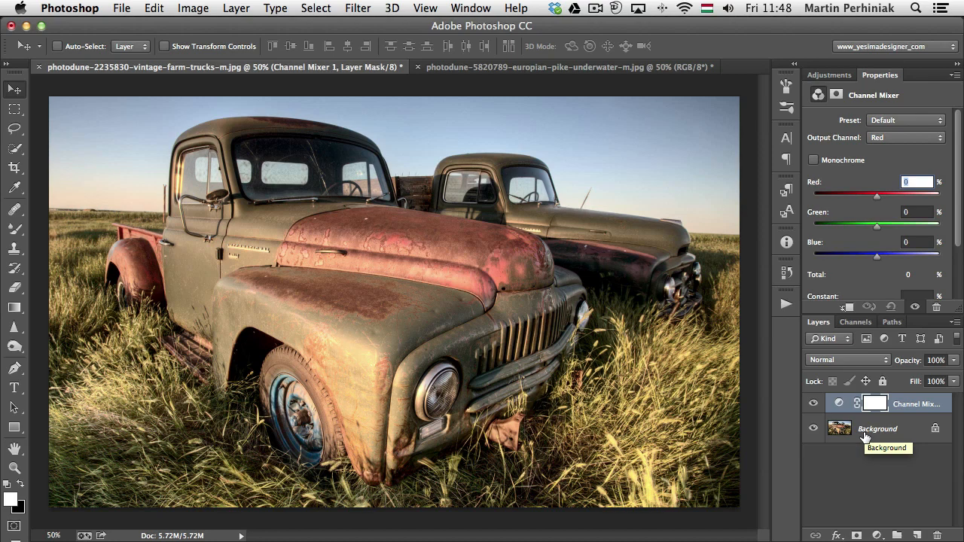
left_click(855, 324)
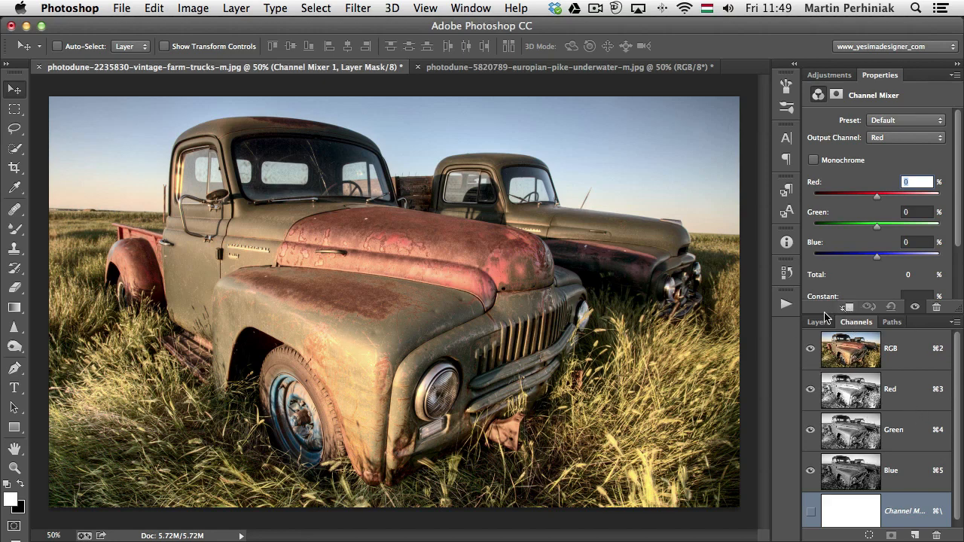
left_click_drag(828, 315, 828, 328)
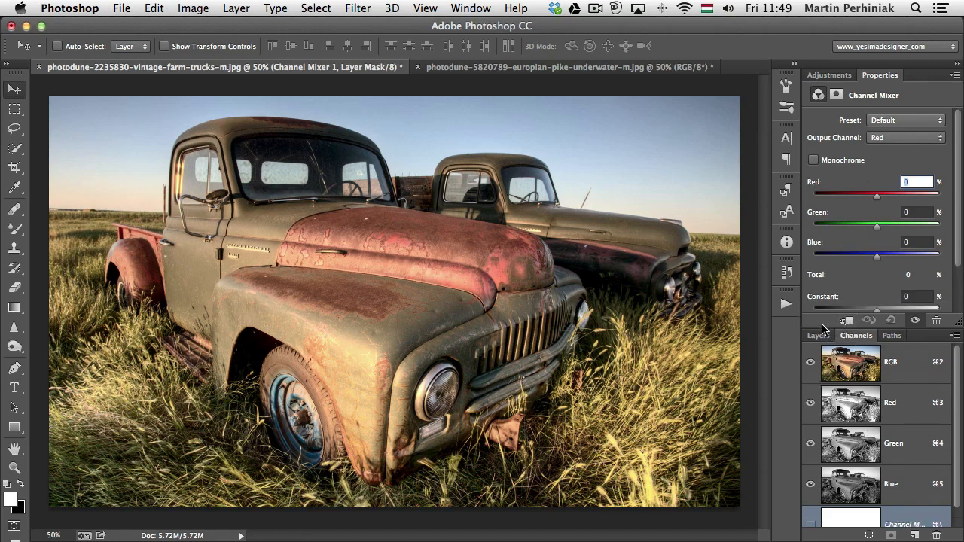
left_click_drag(825, 329, 825, 336)
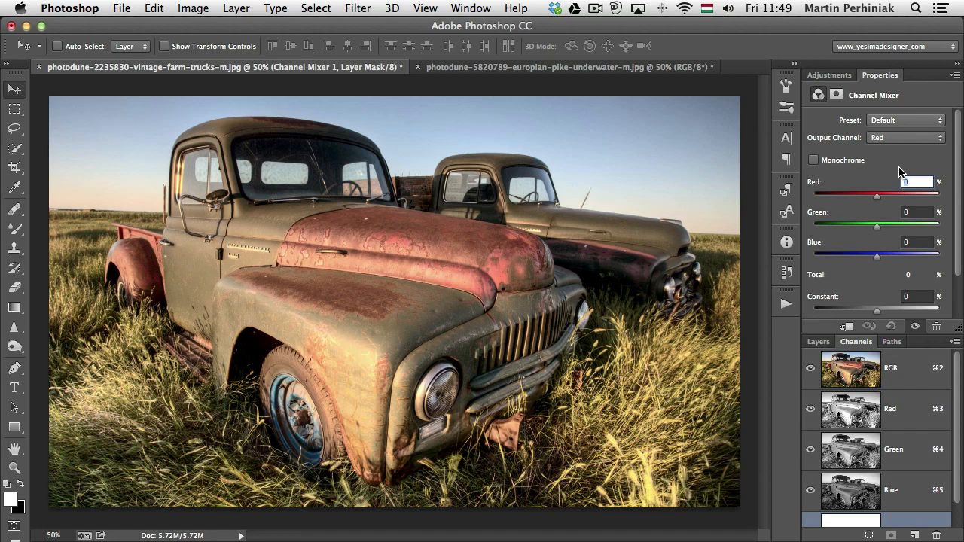
left_click(894, 120)
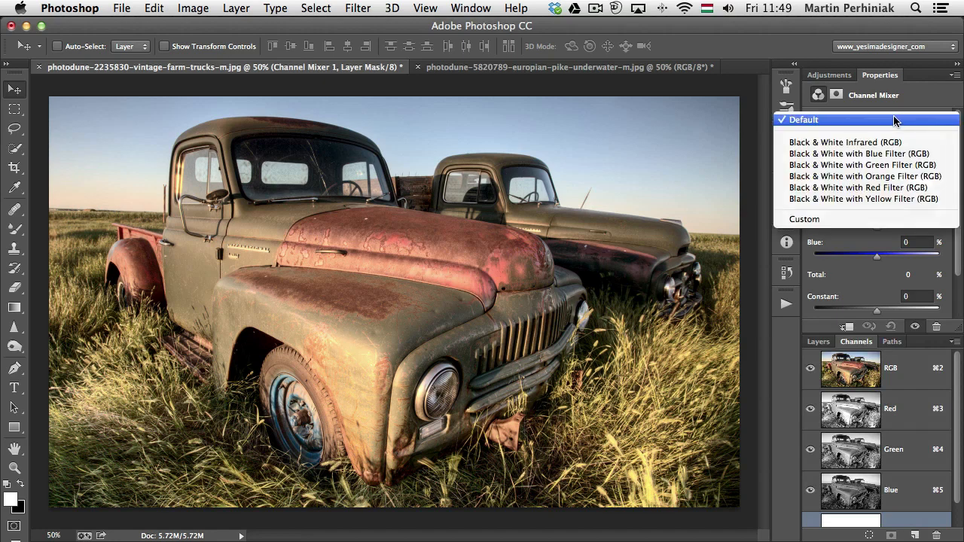
left_click(927, 105)
left_click(892, 140)
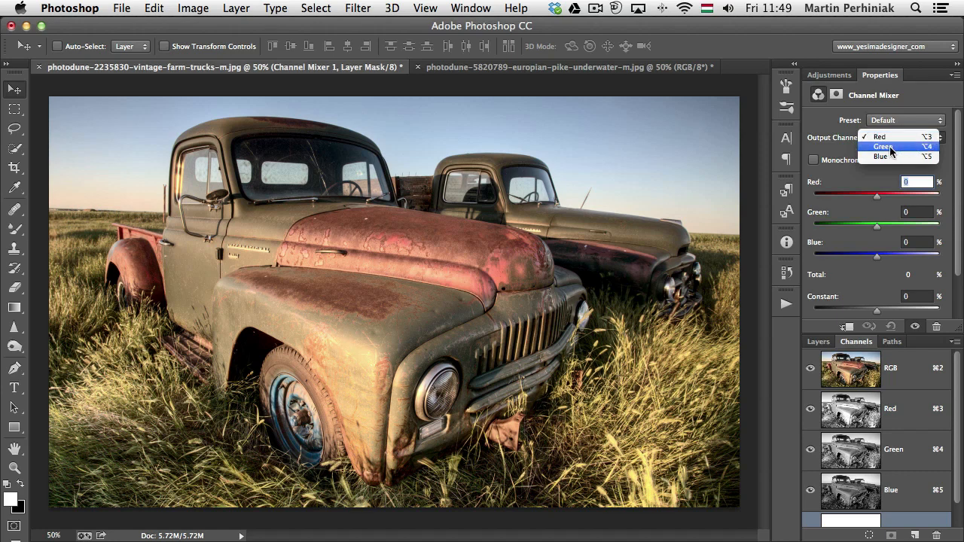
left_click(832, 145)
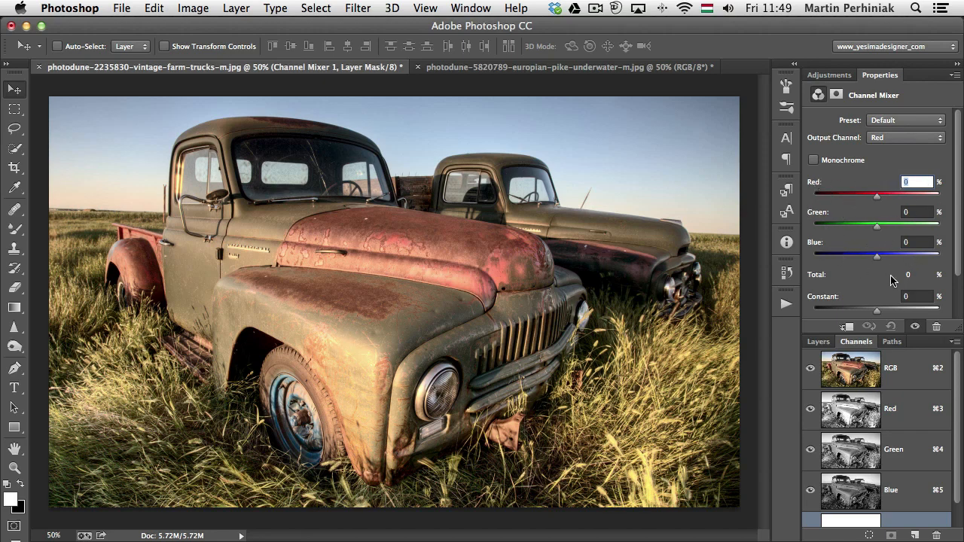
- Set the Red percentage to 100% for the Red output channel of the Channel Mixer
left_click(878, 140)
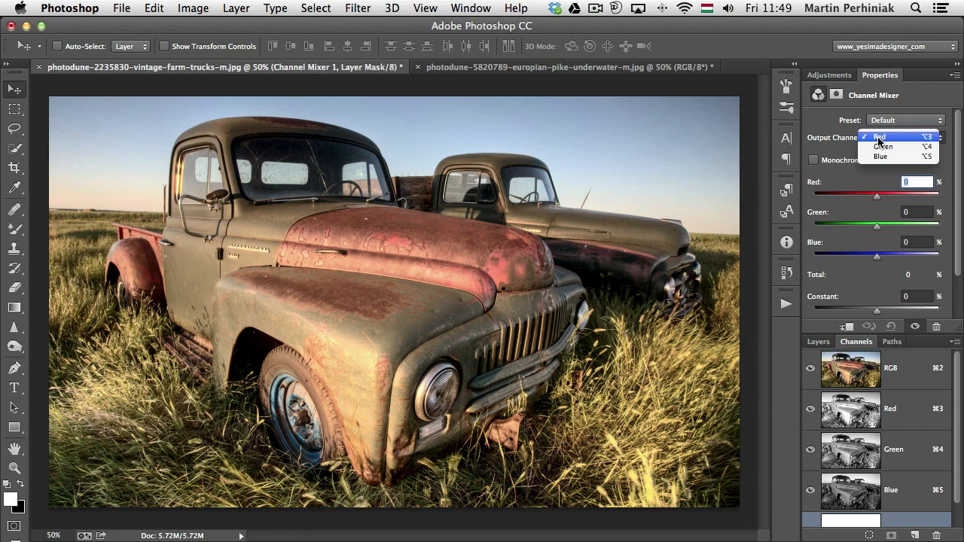
left_click(880, 139)
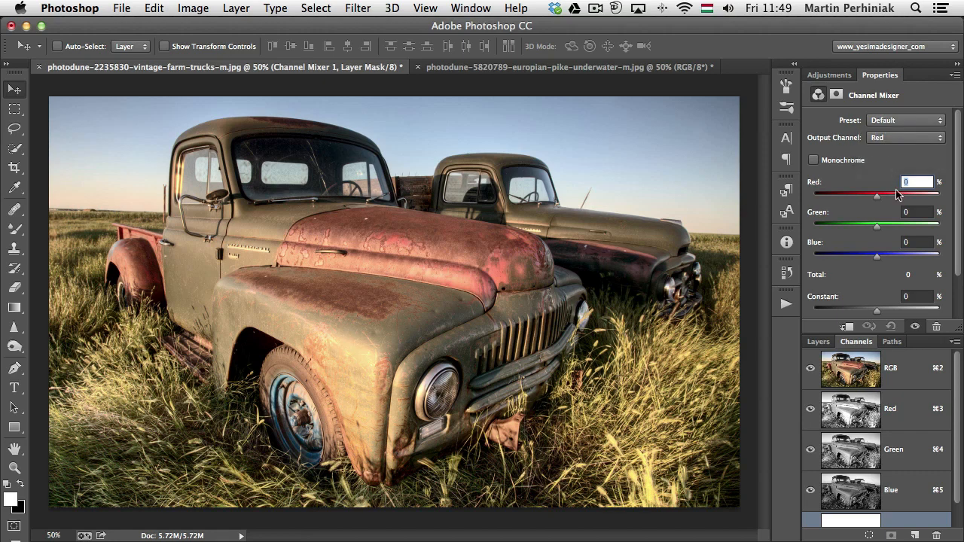
type("100")
key("Return")
- Review the Channel Mixer percentages for the Green output channel and then for the Blue output channel
left_click(883, 140)
left_click(880, 148)
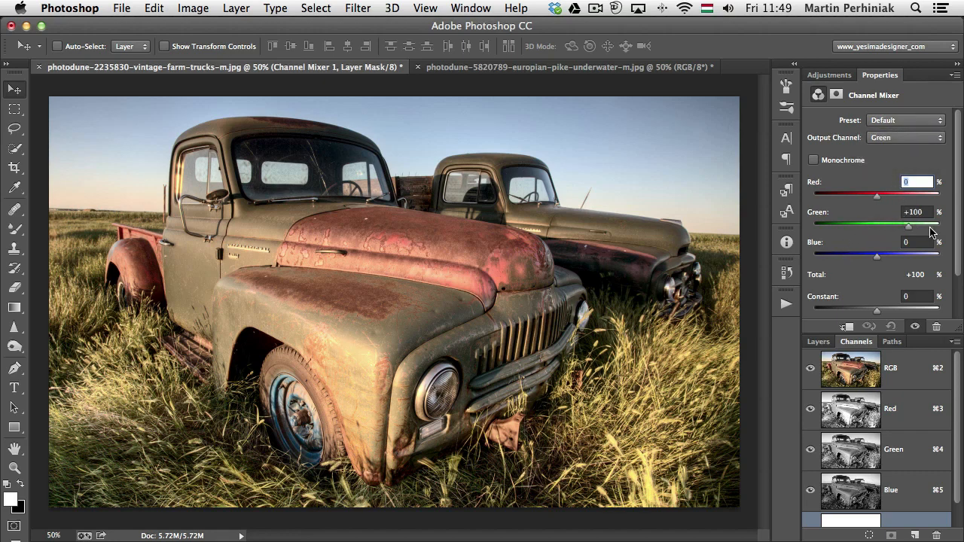
left_click(884, 148)
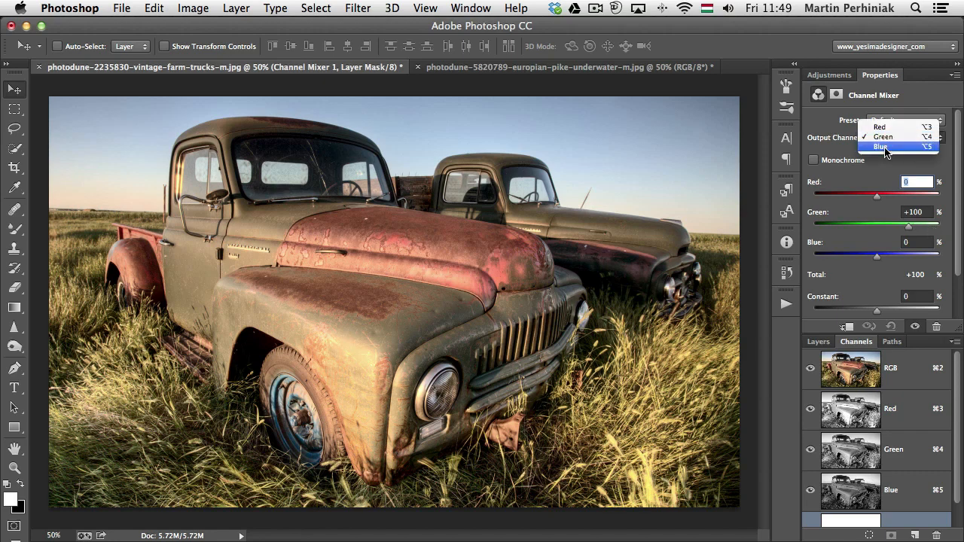
left_click(884, 147)
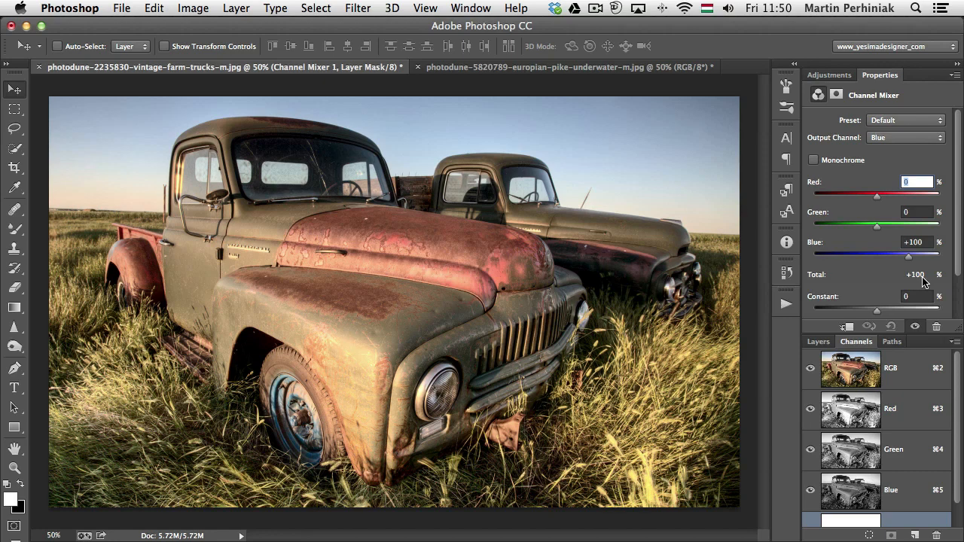
- Raise the Blue output channel's Blue percentage to 150% and compare the photo with and without the adjustment
left_click(928, 242)
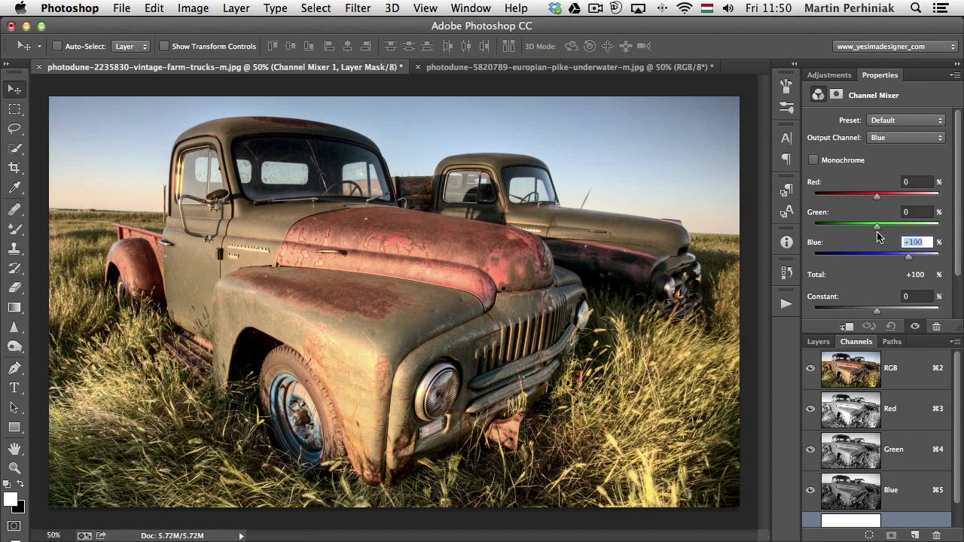
type("150")
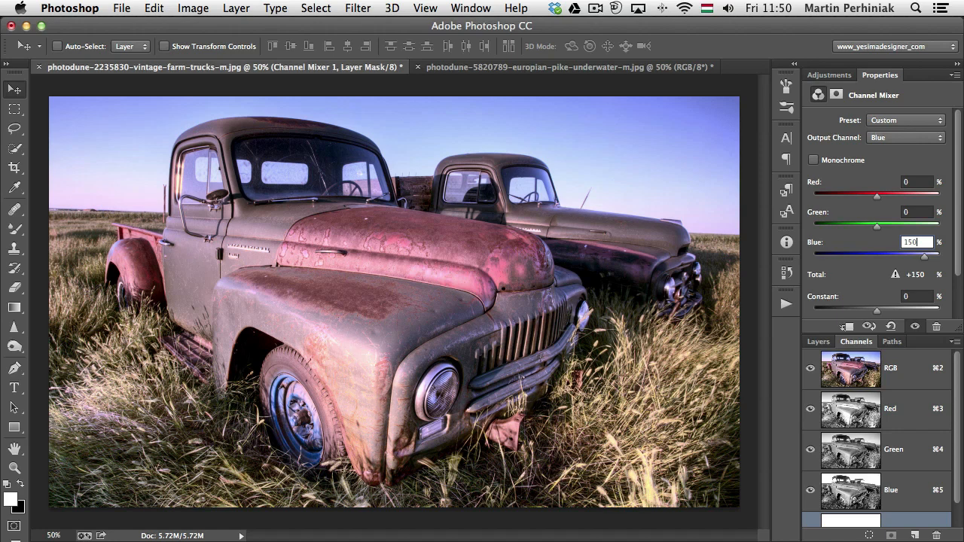
left_click(915, 327)
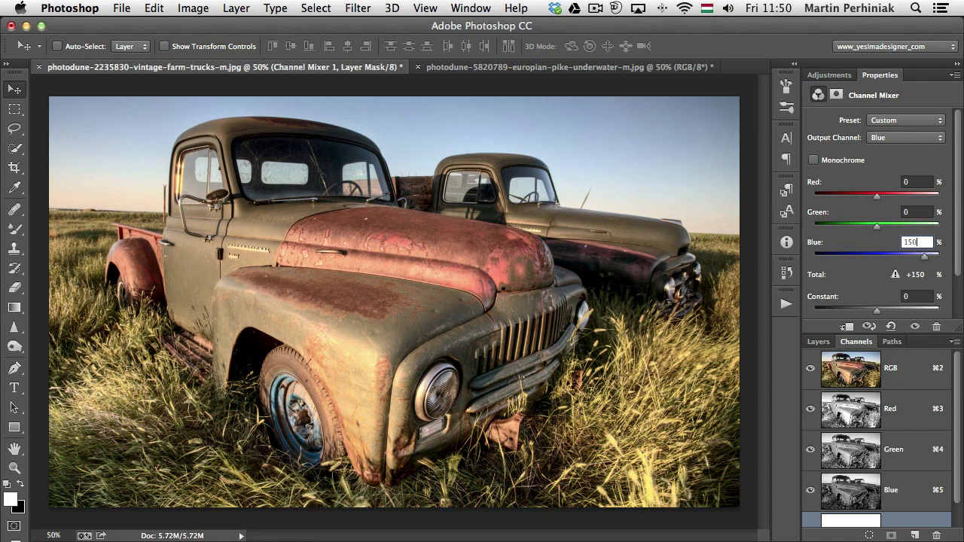
key("super+comma")
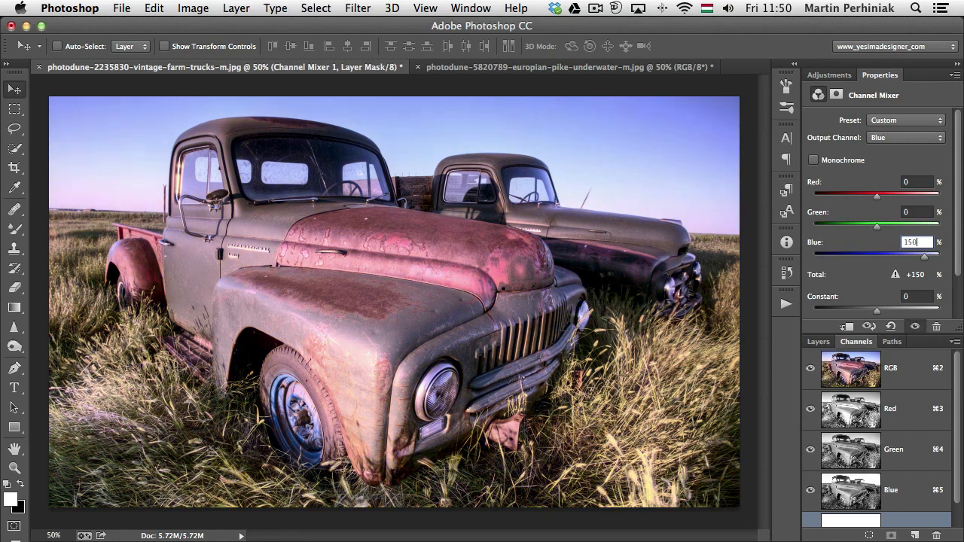
key("super+comma")
key("super+comma")
key("super+comma")
key("super+comma")
- Try the Blue output channel's Blue percentage at 200% and then at -200%
key("BackSpace")
key("BackSpace")
key("BackSpace")
type("2")
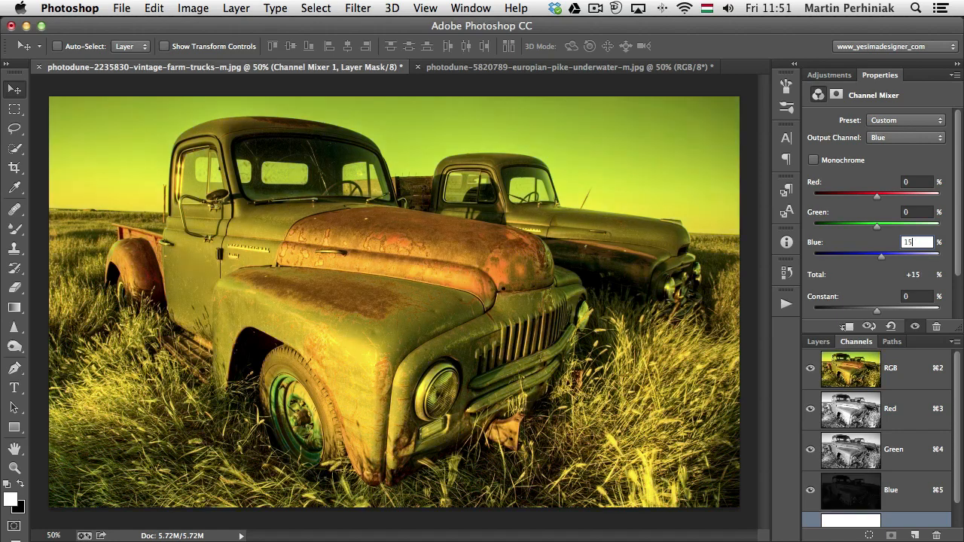
type("00")
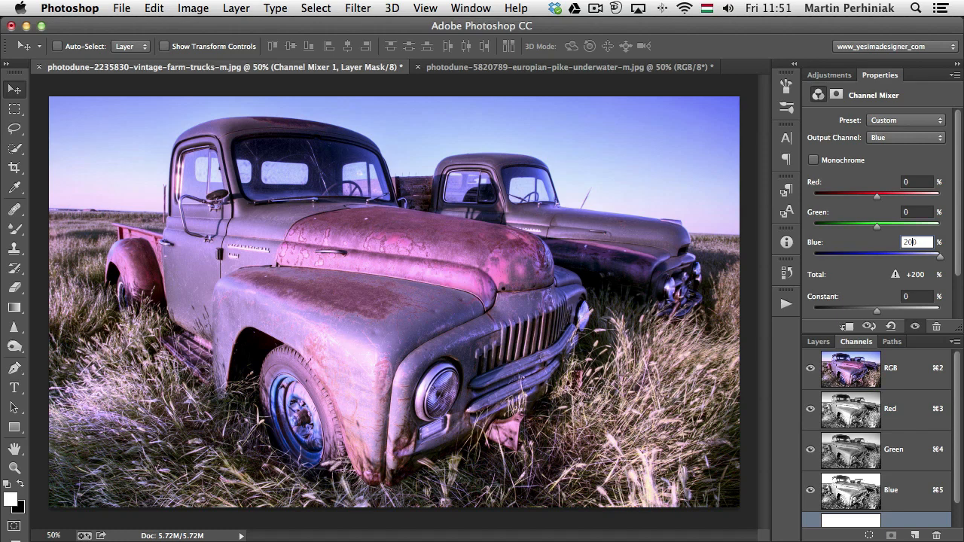
type("-")
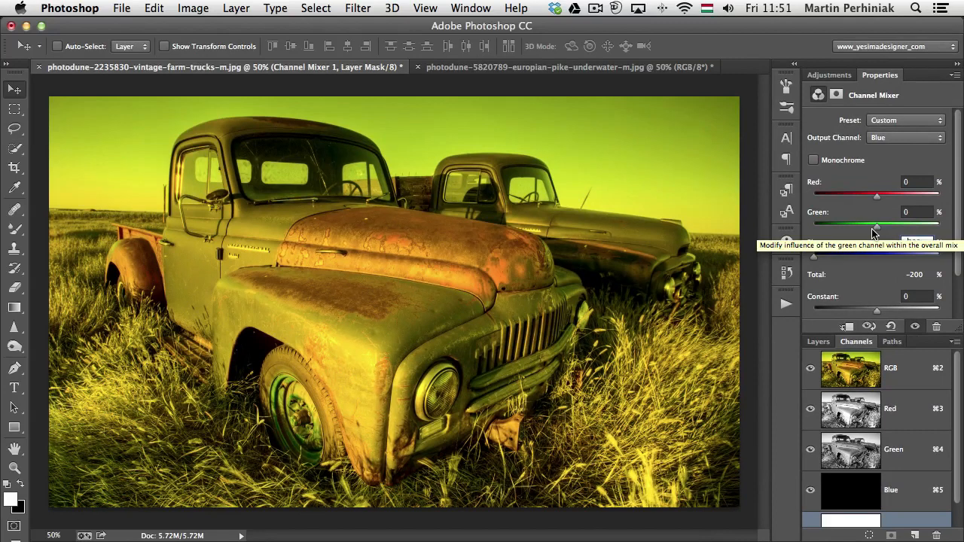
- Restore the Blue percentage of the Blue output channel to 100%
left_click(852, 241)
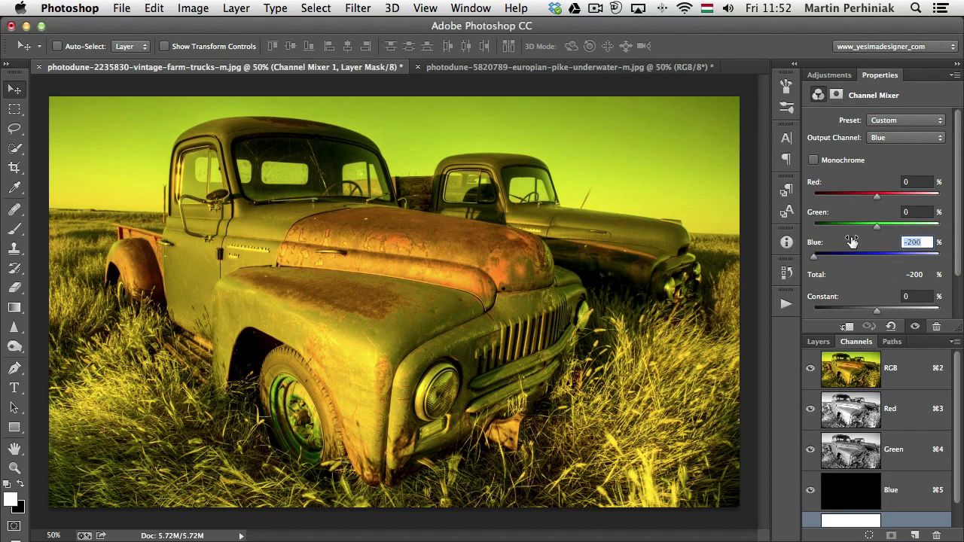
type("100")
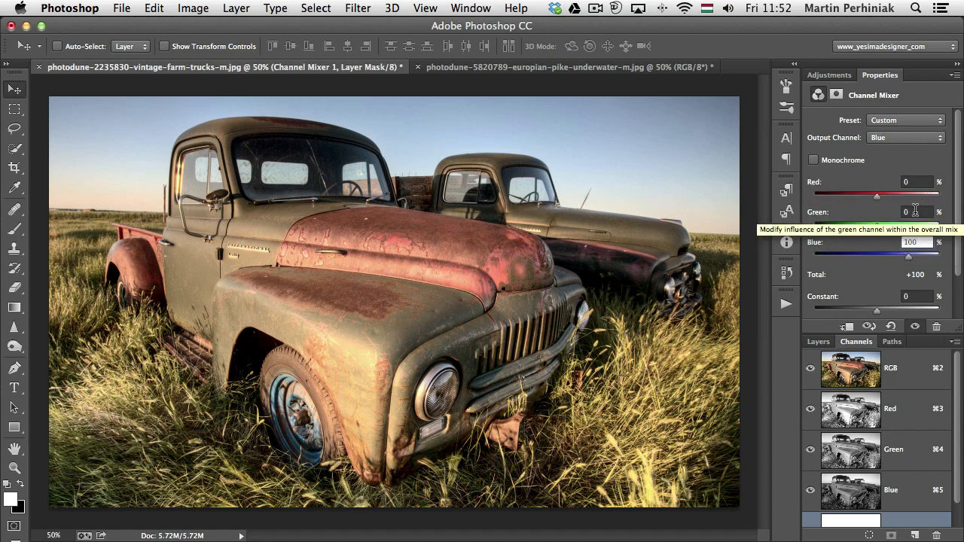
left_click(900, 139)
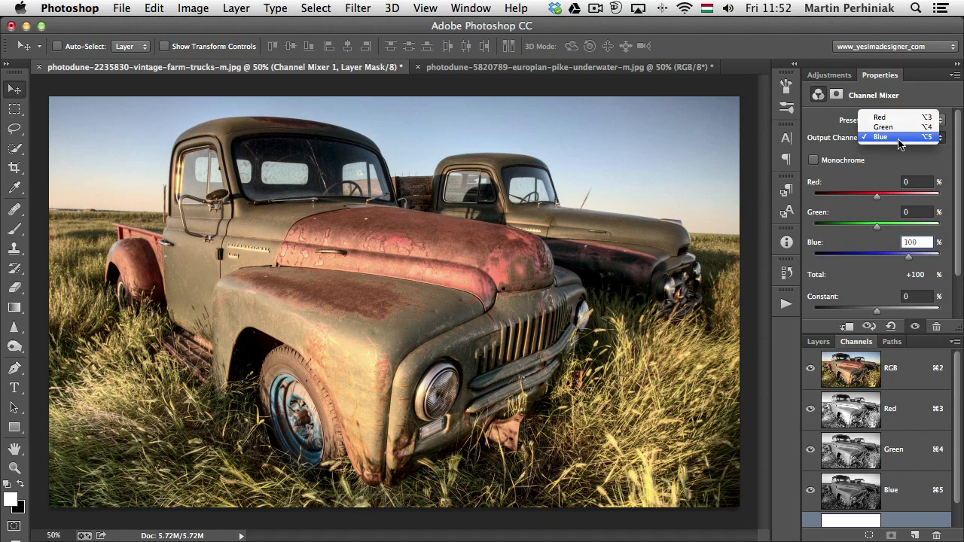
left_click(813, 125)
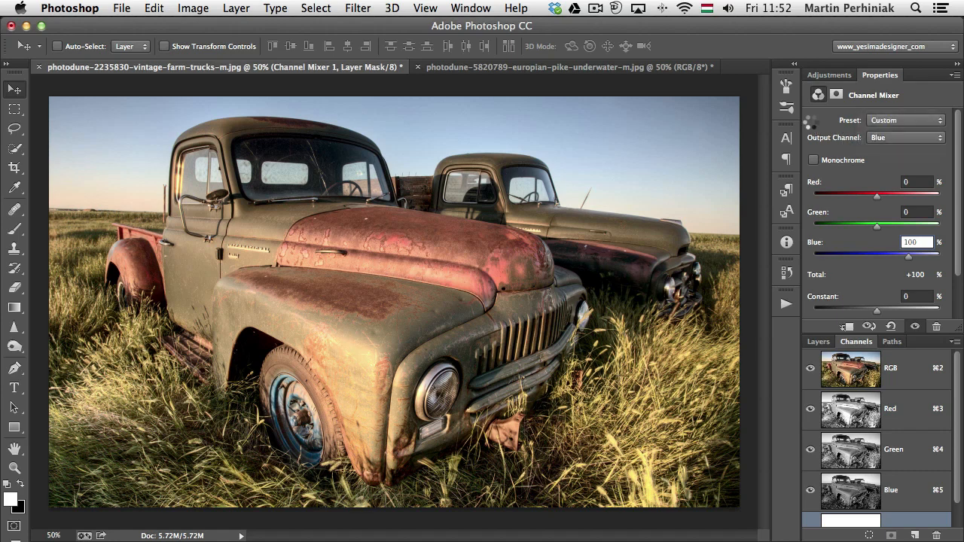
- Turn on the Monochrome option of the Channel Mixer and check its available output channels
left_click(814, 161)
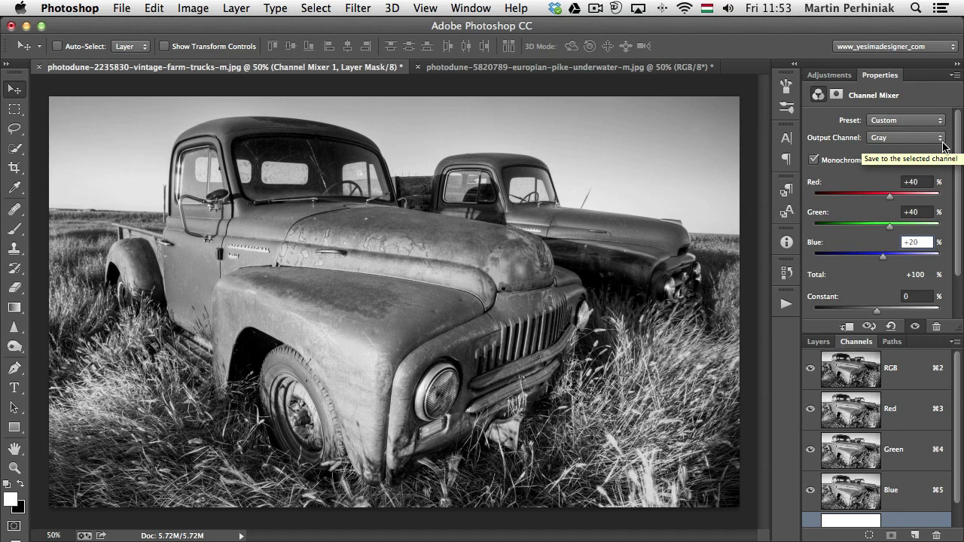
left_click(917, 142)
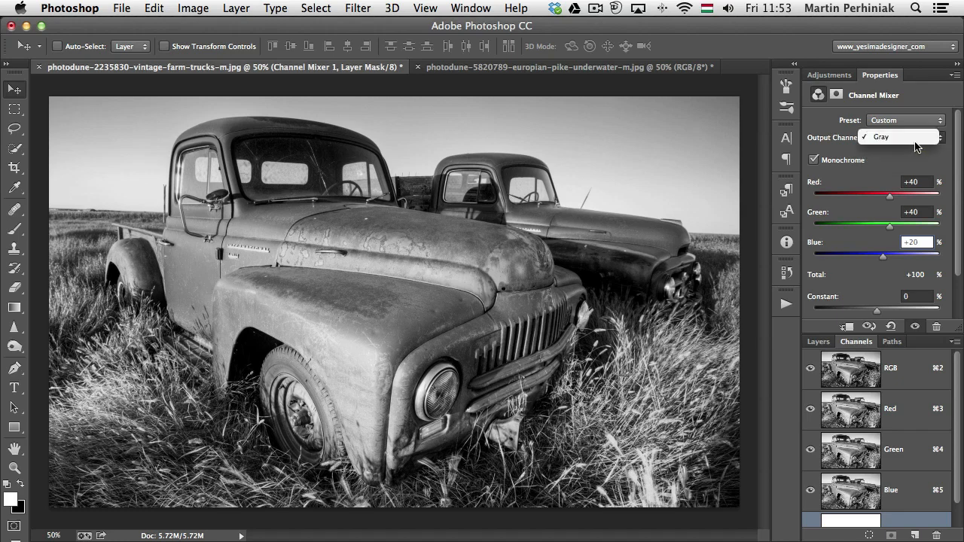
left_click(941, 152)
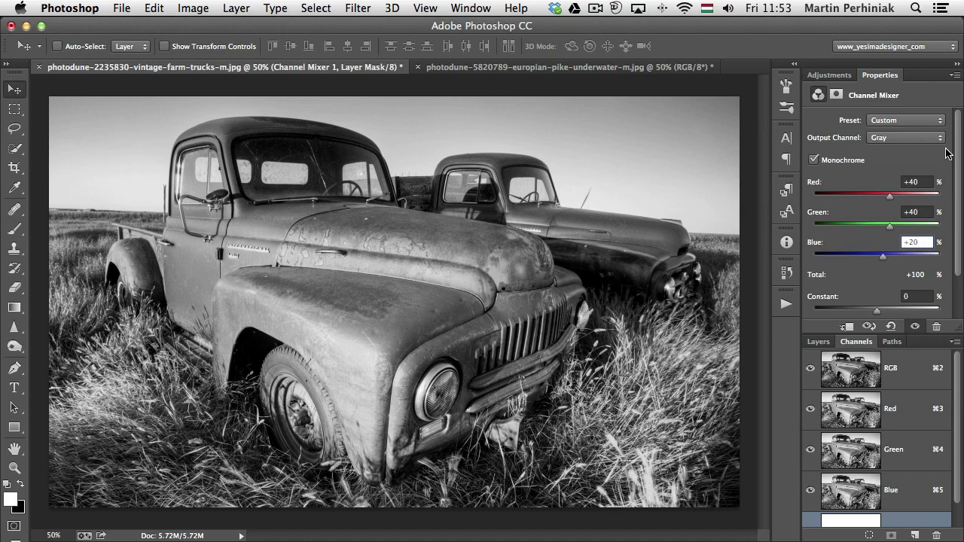
- Build the gray output from the red channel only, with Red at 100%, Green at 0% and Blue at 0%
left_click(933, 181)
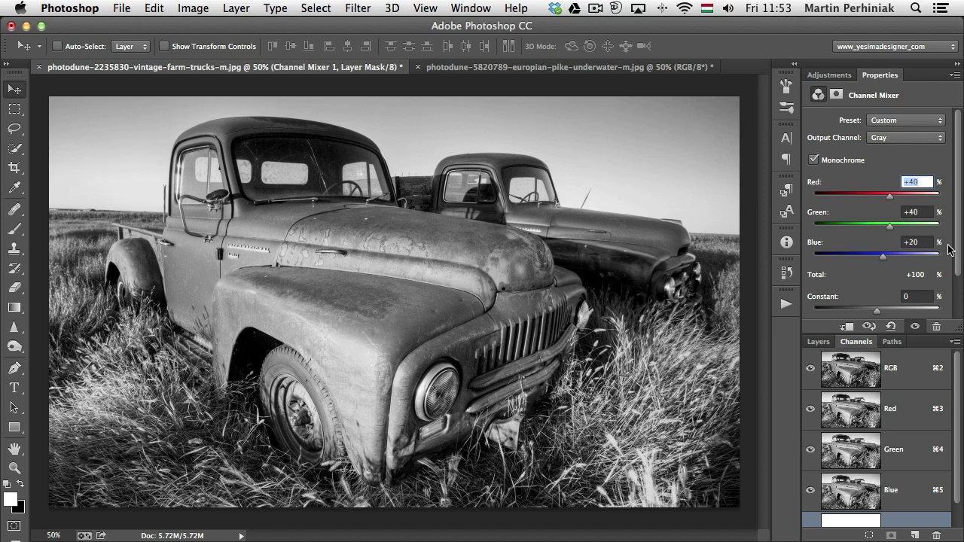
type("100")
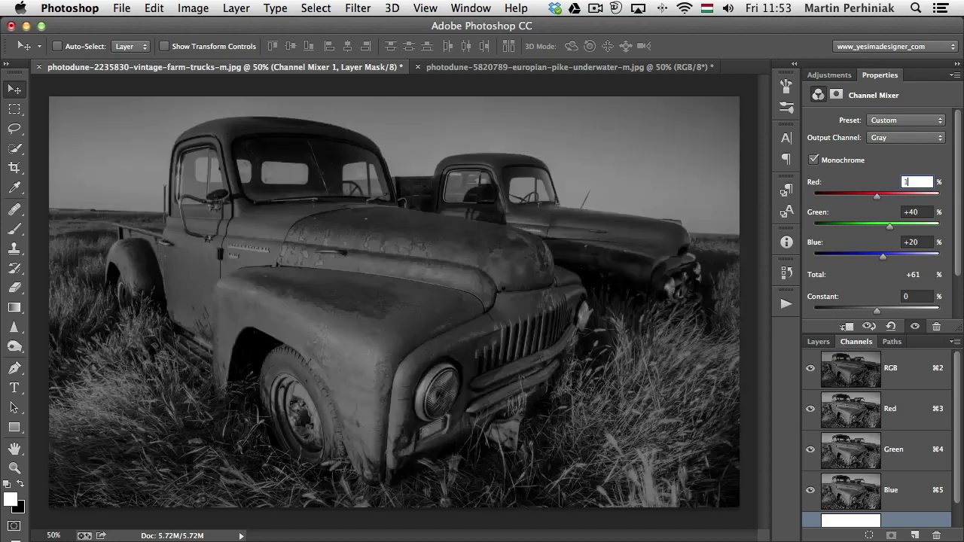
key("Tab")
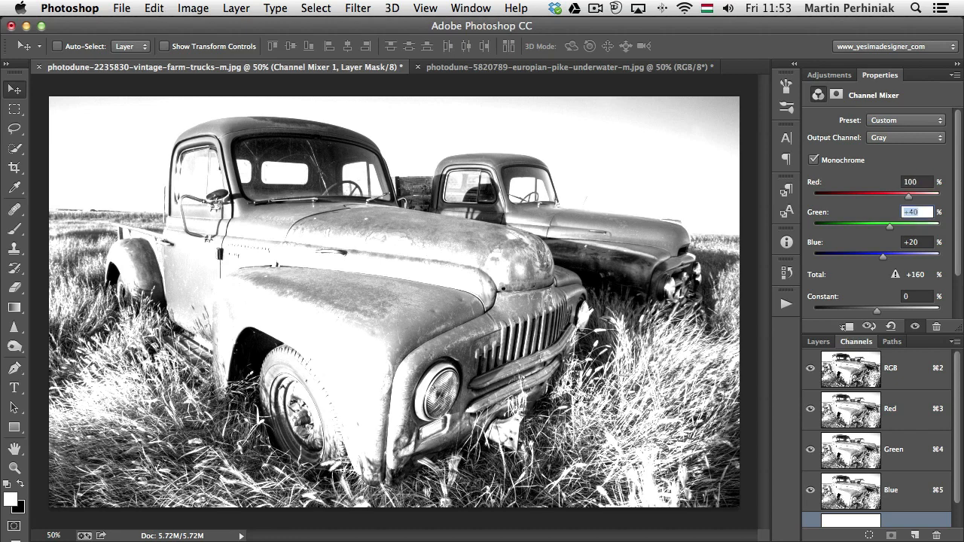
type("0")
key("Tab")
type("0")
key("Tab")
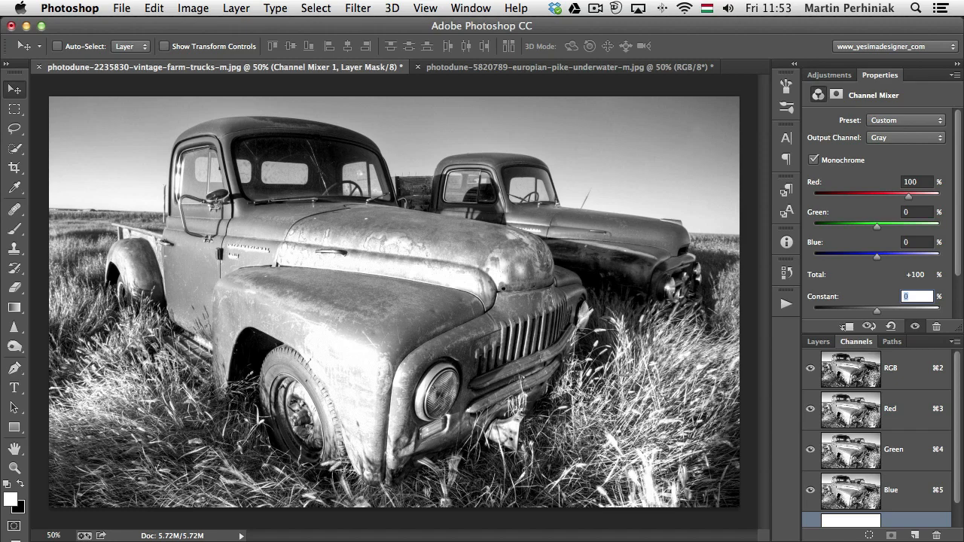
- Try building the gray output from the blue channel only, with Red at 0%, Green at 0% and Blue at 100%
left_click(916, 181)
type("0")
key("Tab")
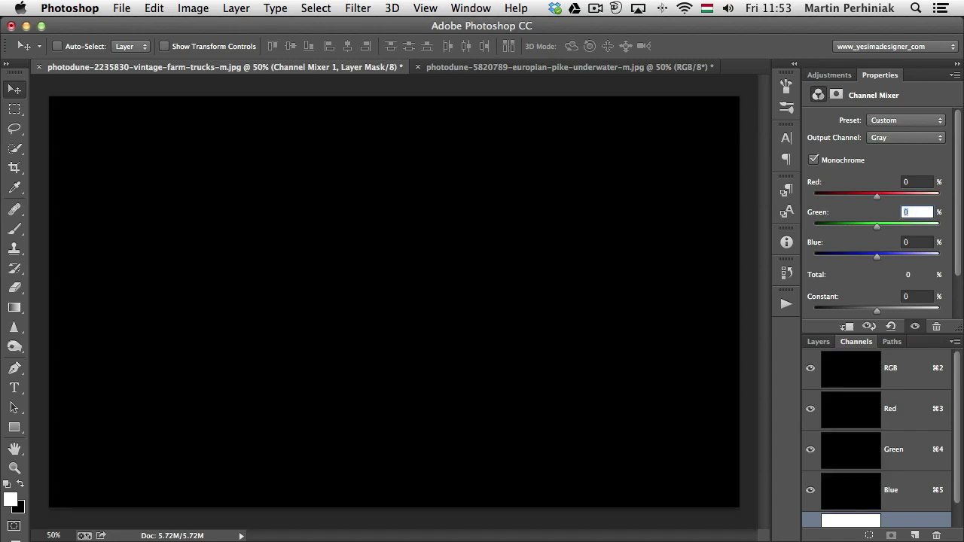
key("Tab")
type("100")
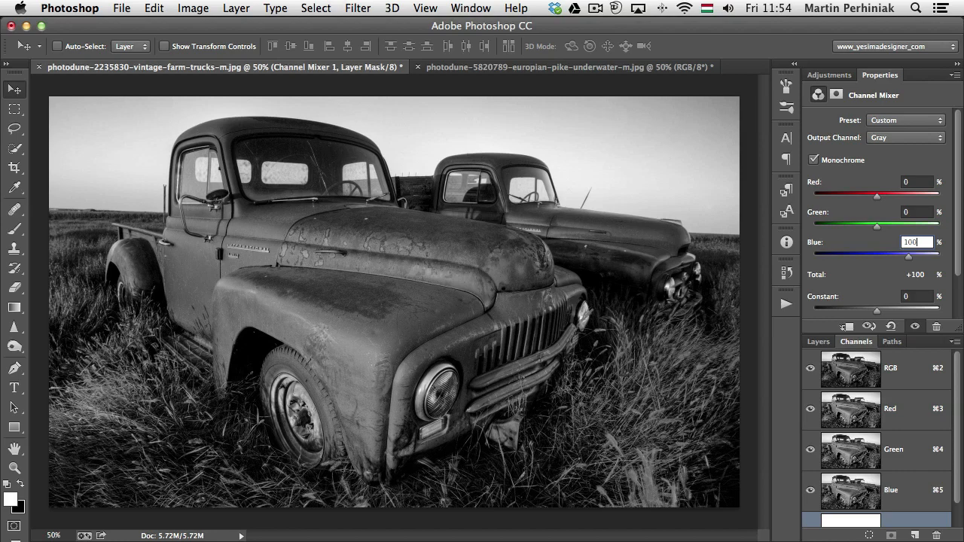
key("Tab")
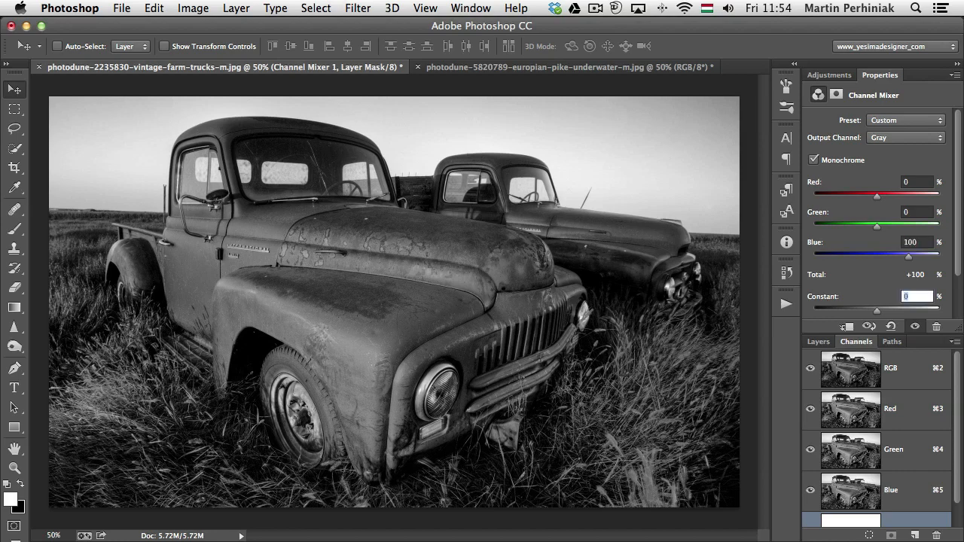
- Mix the gray output from Red at 40%, Green at 40% and Blue at 20%
left_click(910, 182)
type("40")
key("Tab")
type("40")
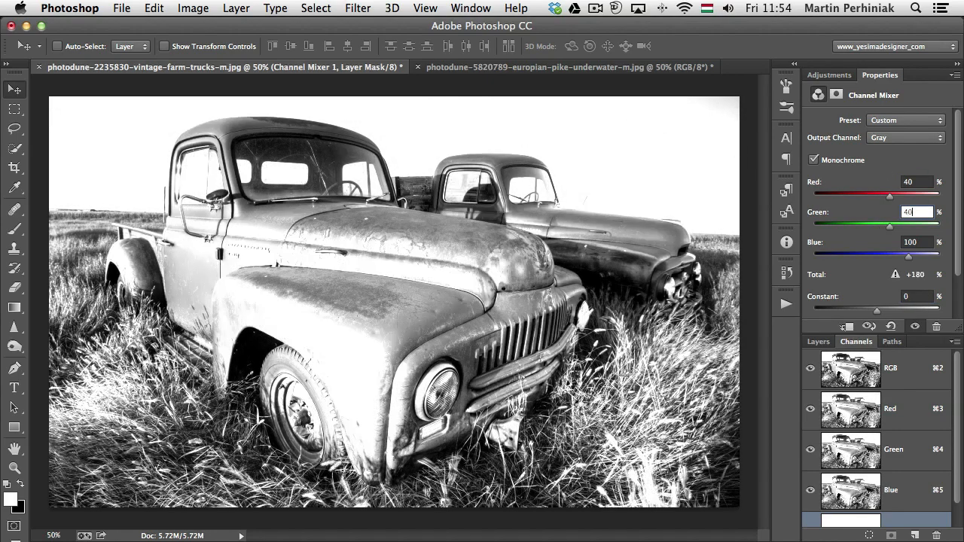
key("Tab")
type("20")
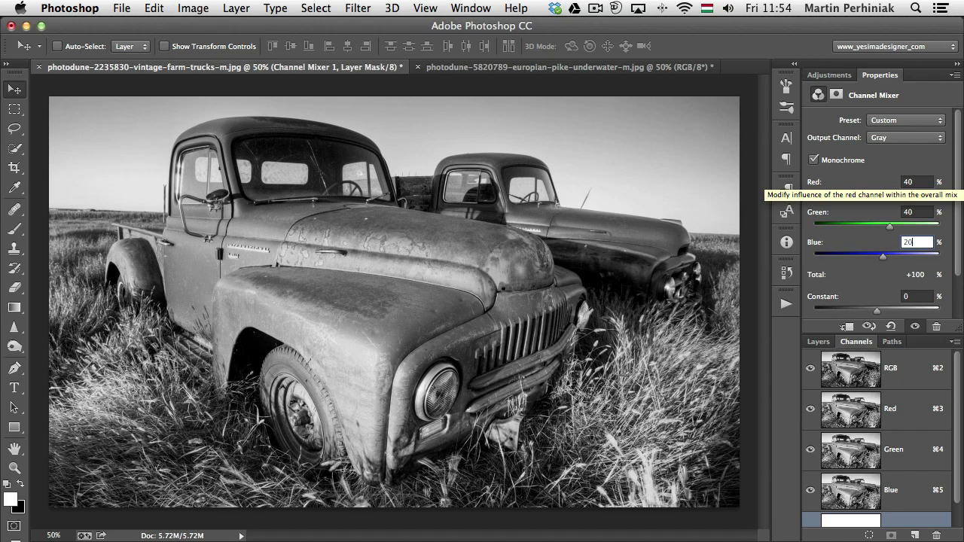
- Turn off the Monochrome option and review the mixes of the Green and Blue output channels
left_click(816, 162)
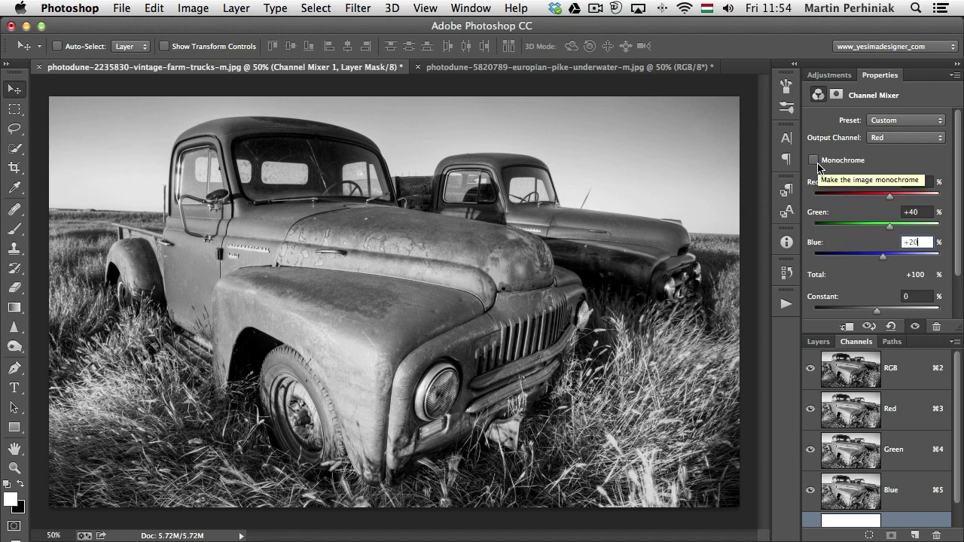
left_click(902, 140)
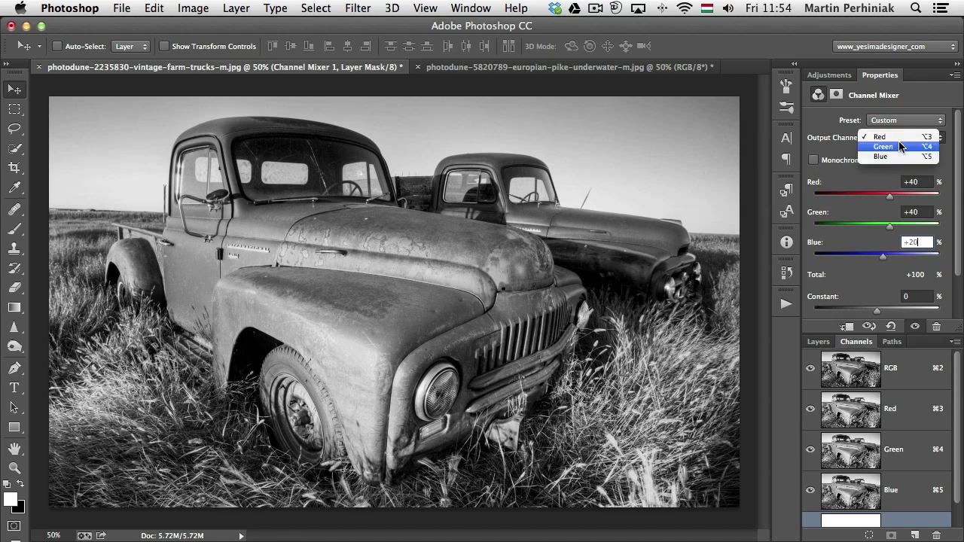
left_click(902, 146)
left_click(900, 138)
left_click(894, 149)
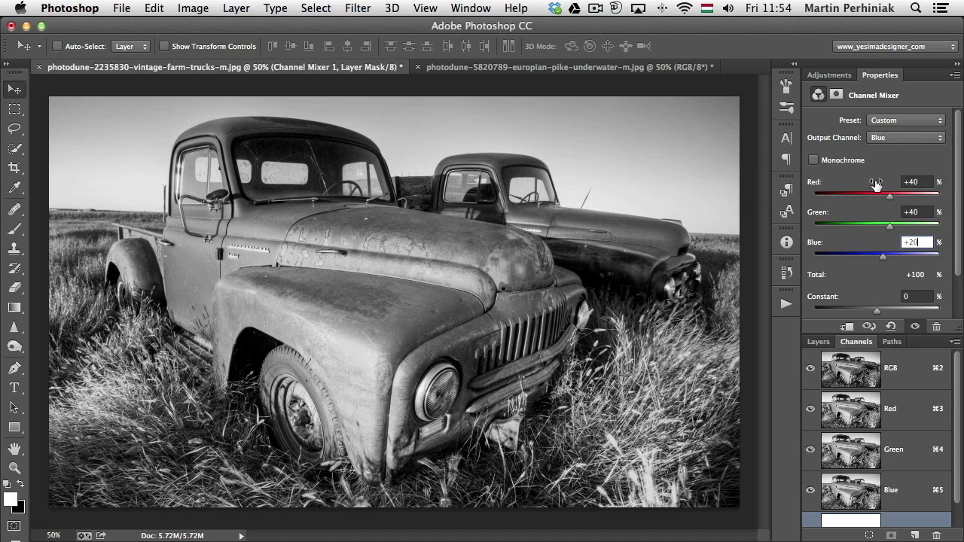
left_click(900, 139)
left_click(897, 137)
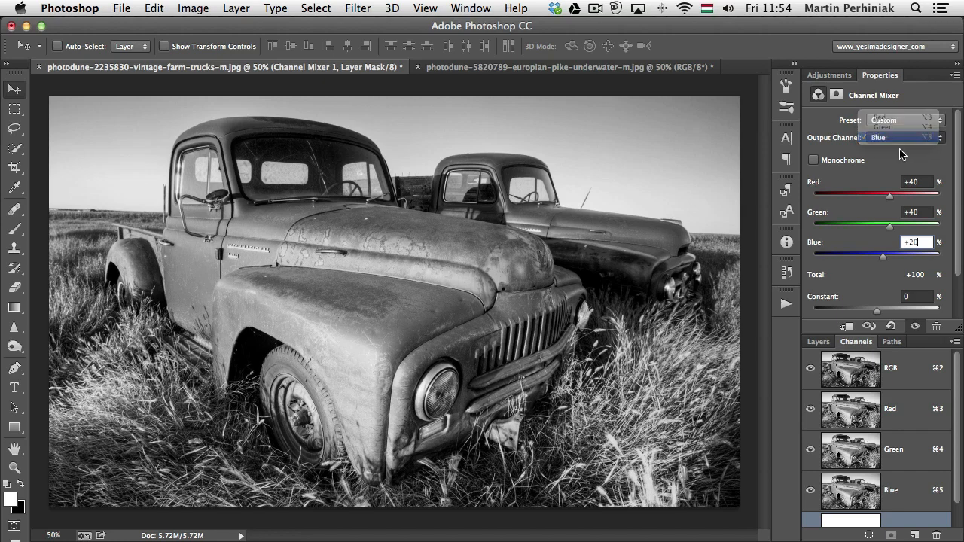
- Set the Blue output channel's mix to Red 100%, Green 0% and Blue 0%
left_click(921, 212)
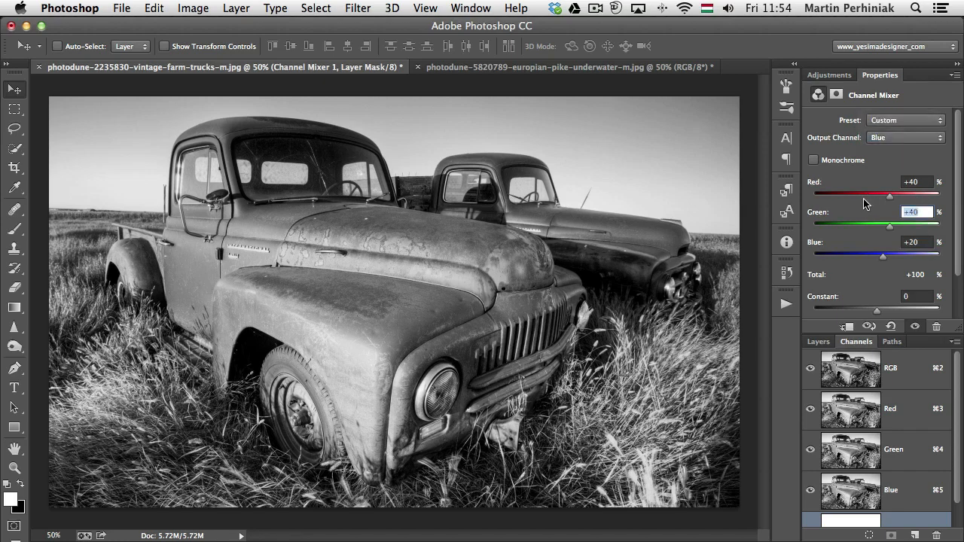
type("0")
key("Tab")
type("0")
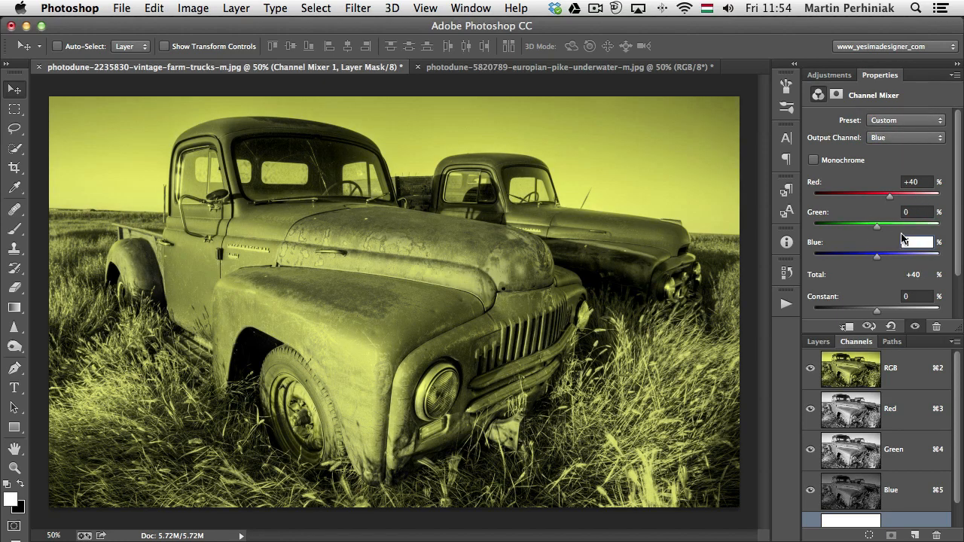
left_click(921, 181)
type("100")
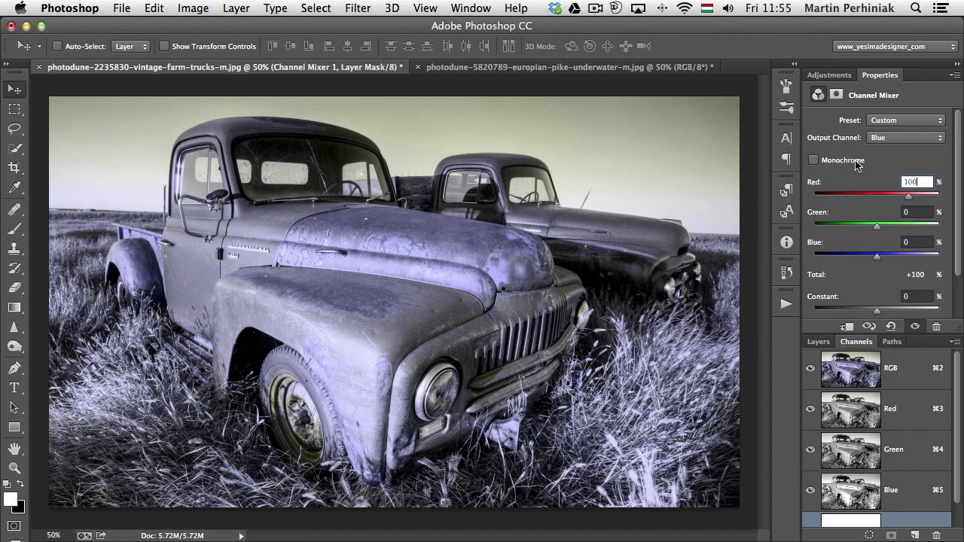
- Set the Green output channel's mix to Red 100%, Green 0% and Blue 0%
left_click(889, 140)
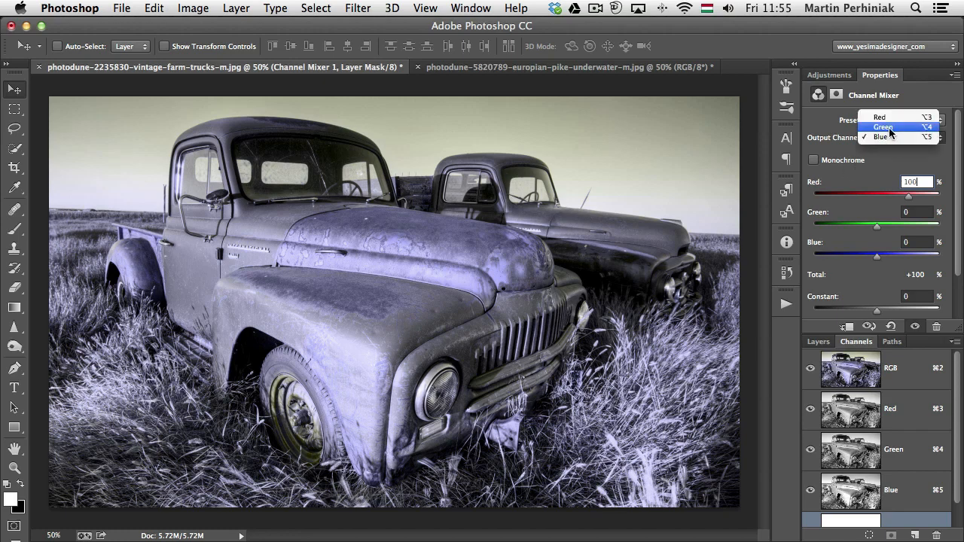
left_click(889, 129)
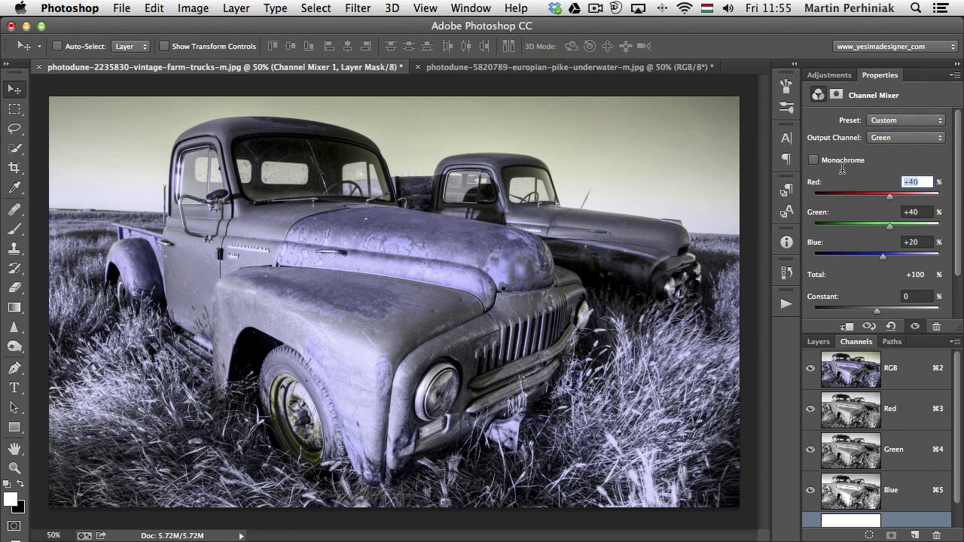
type("01")
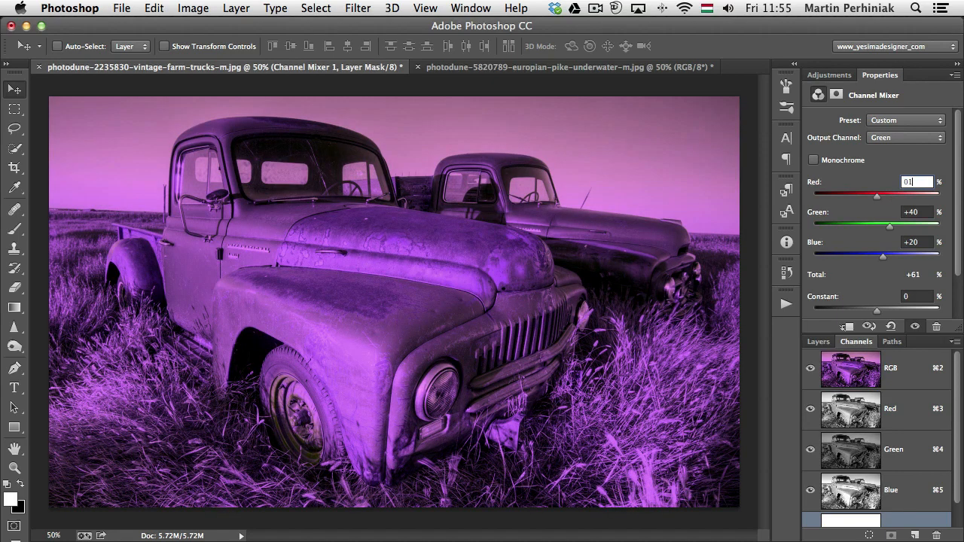
type("00")
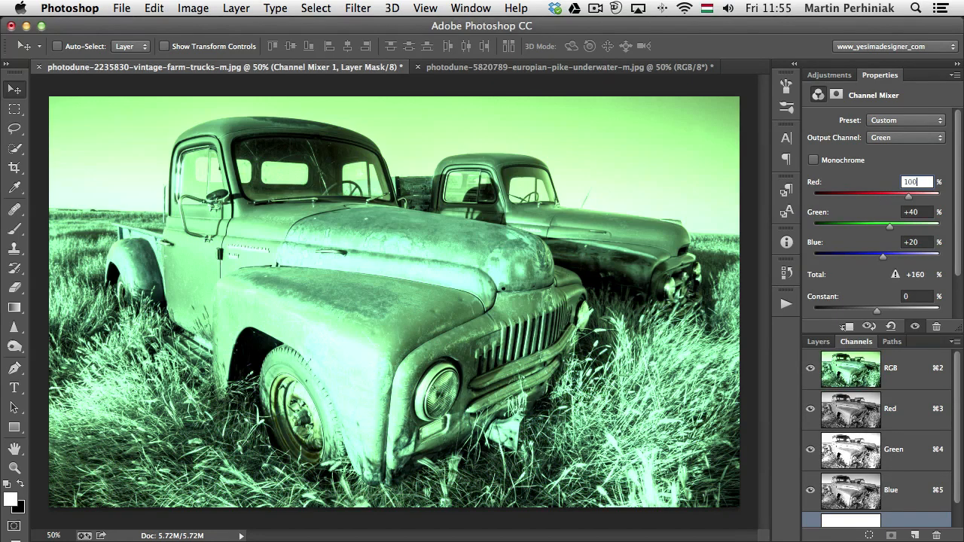
key("Tab")
type("0")
key("Tab")
type("0")
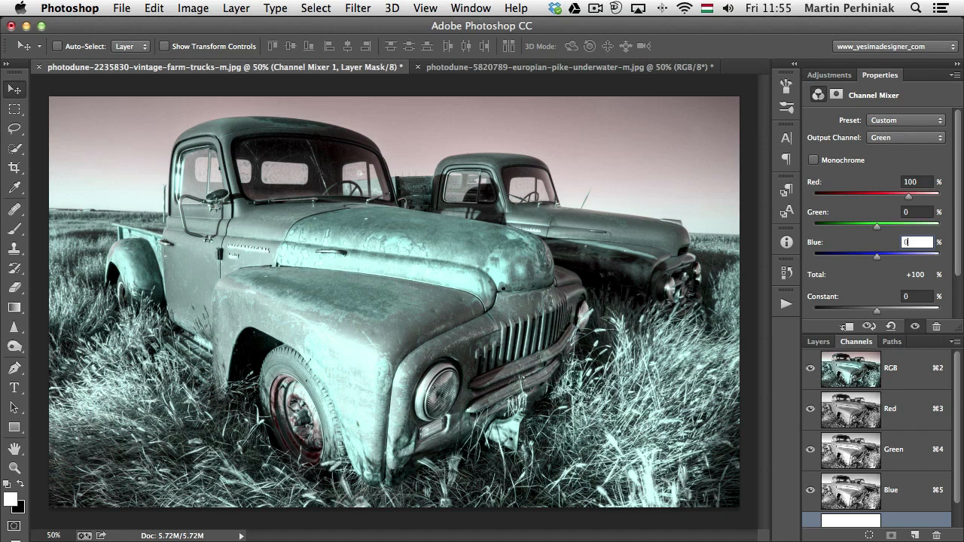
left_click(917, 212)
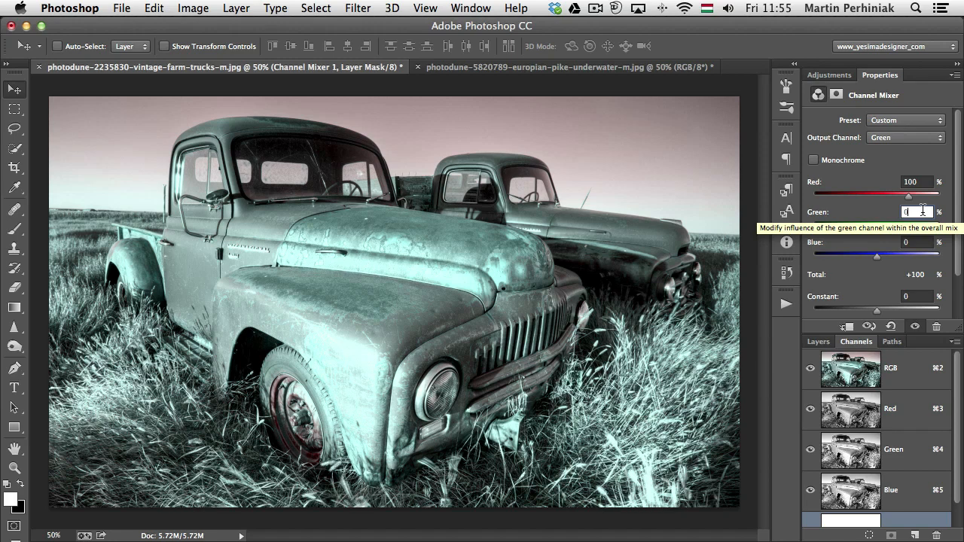
- Recheck the Blue and Green output channels, and set the Red output channel to Red 100%, Green 0% and Blue 0%
left_click(904, 137)
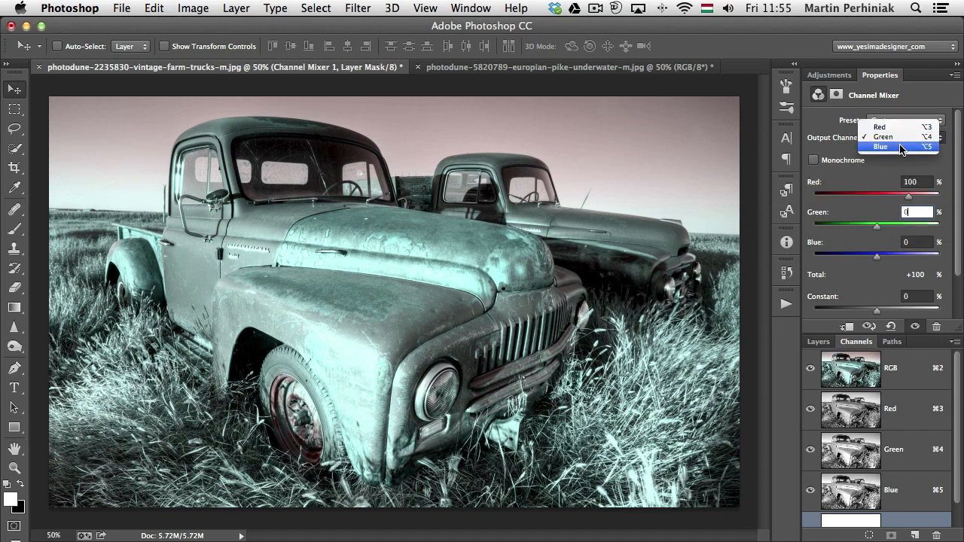
left_click(901, 147)
left_click(886, 138)
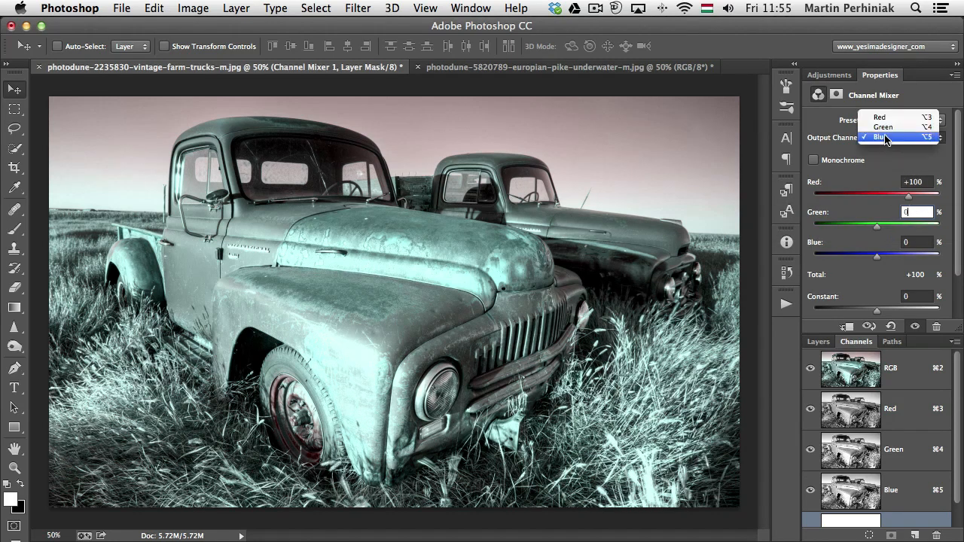
left_click(886, 127)
left_click(886, 137)
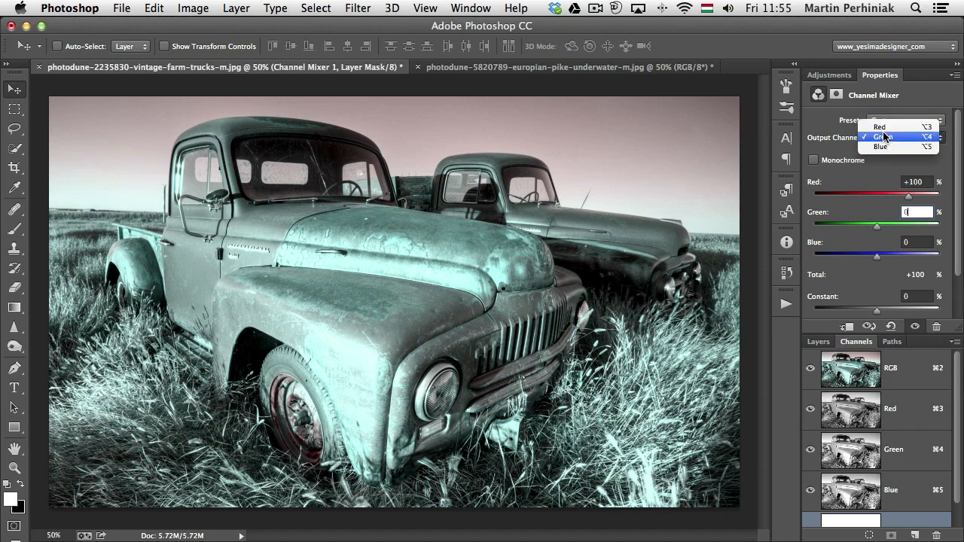
left_click(886, 127)
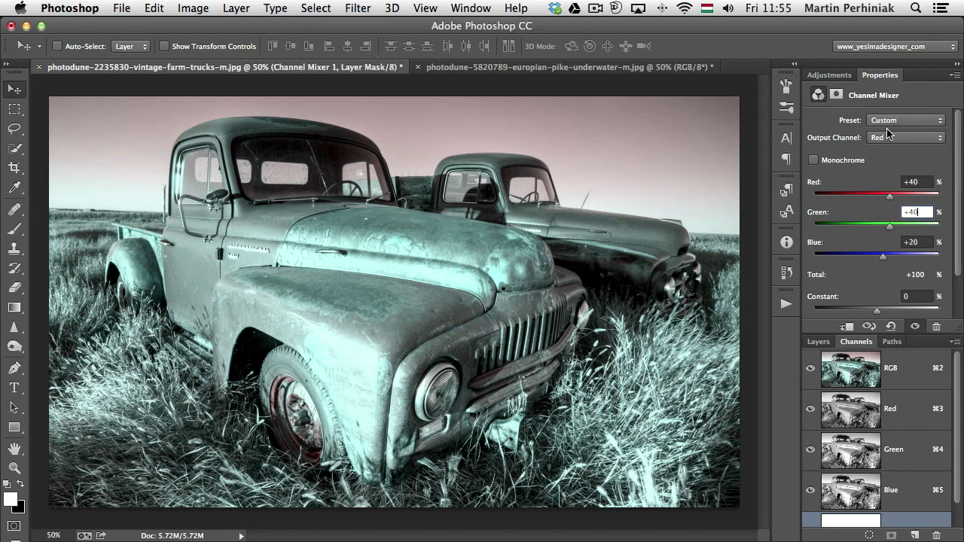
left_click(921, 182)
type("100")
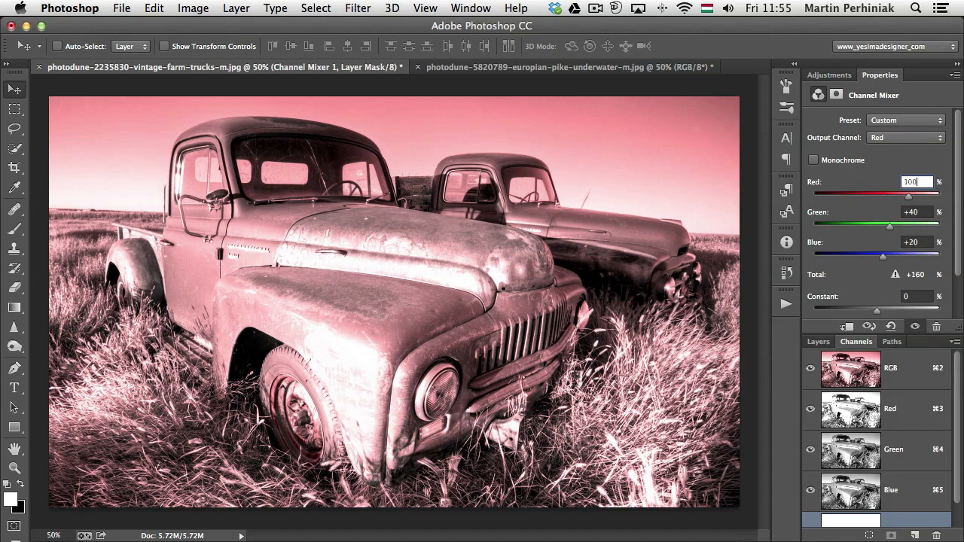
key("Tab")
type("0")
key("Tab")
type("0")
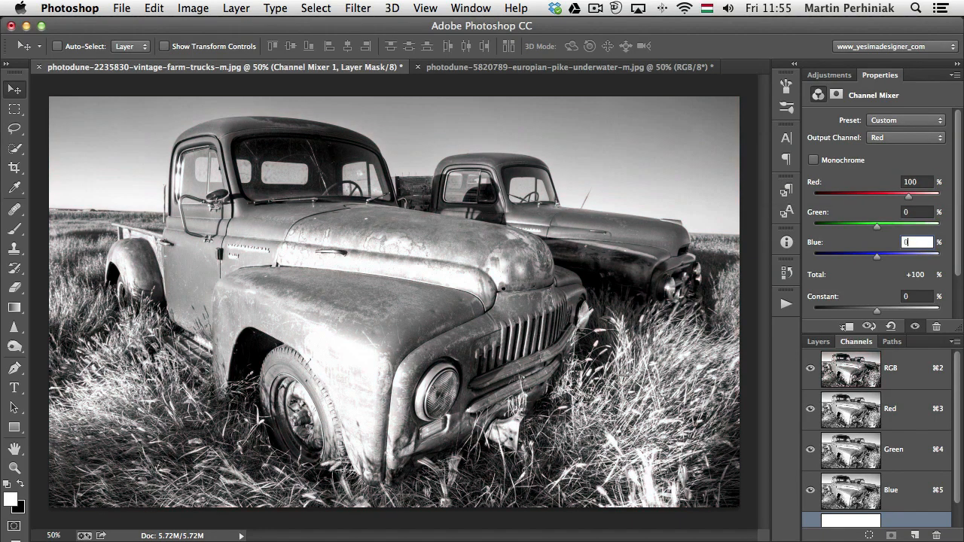
key("Tab")
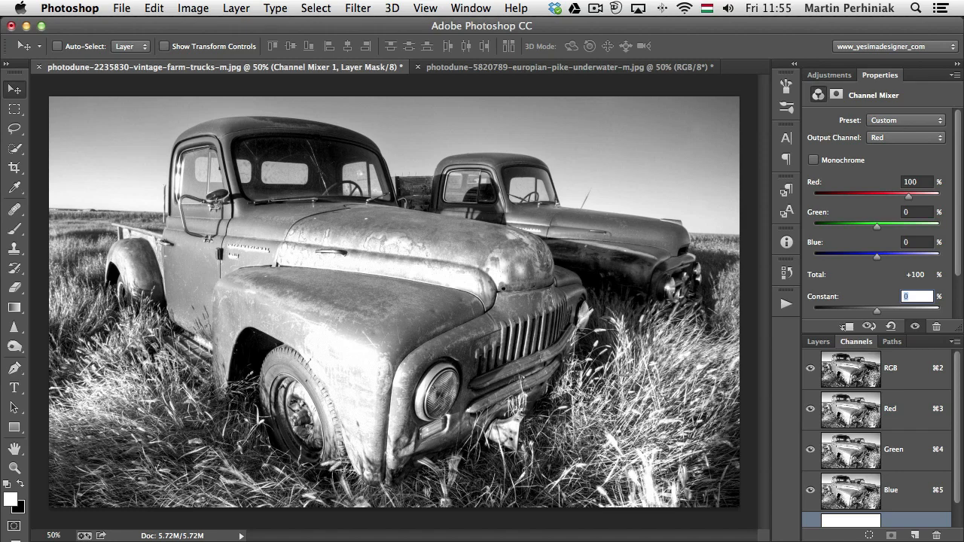
- Feed the Red output channel from blue only, with Red at 0% and Blue at 100%
double_click(920, 183)
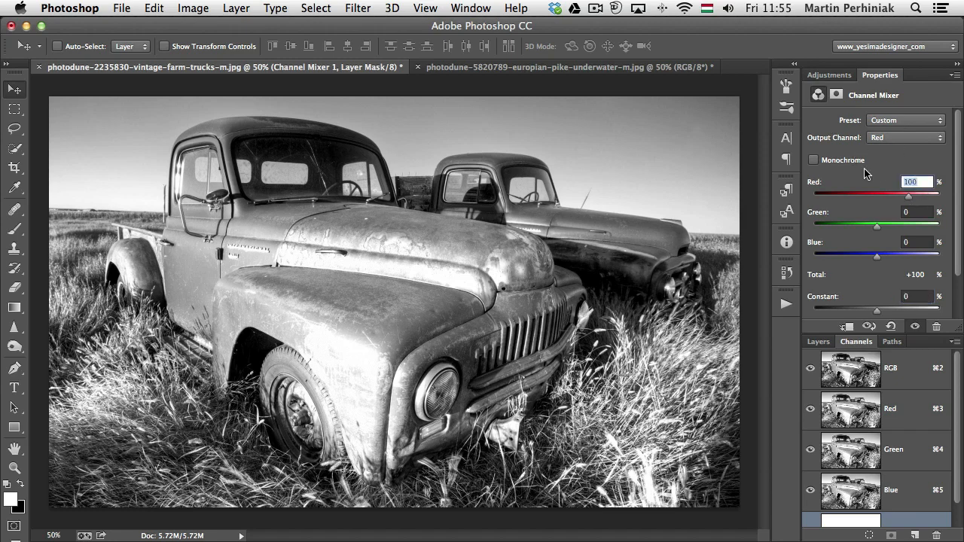
type("0")
key("Tab")
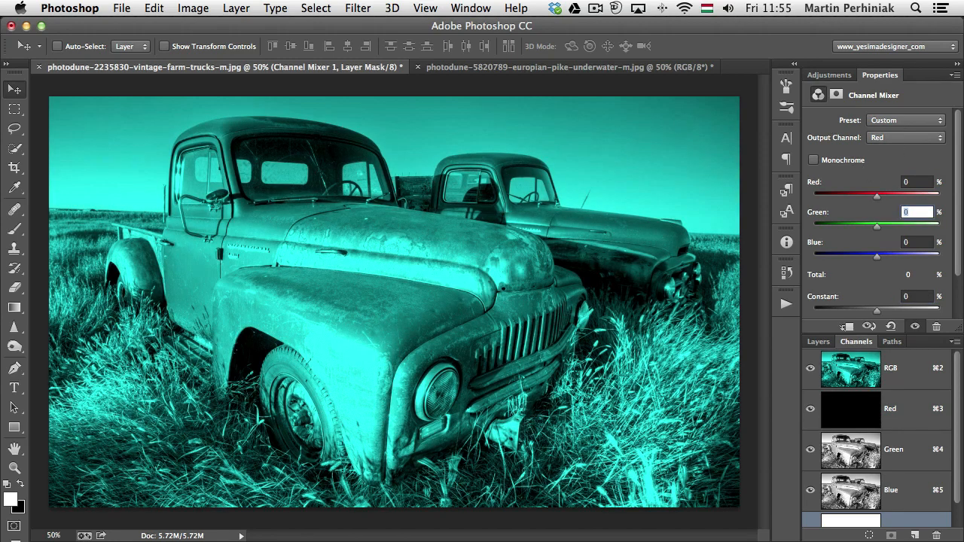
key("Tab")
type("100")
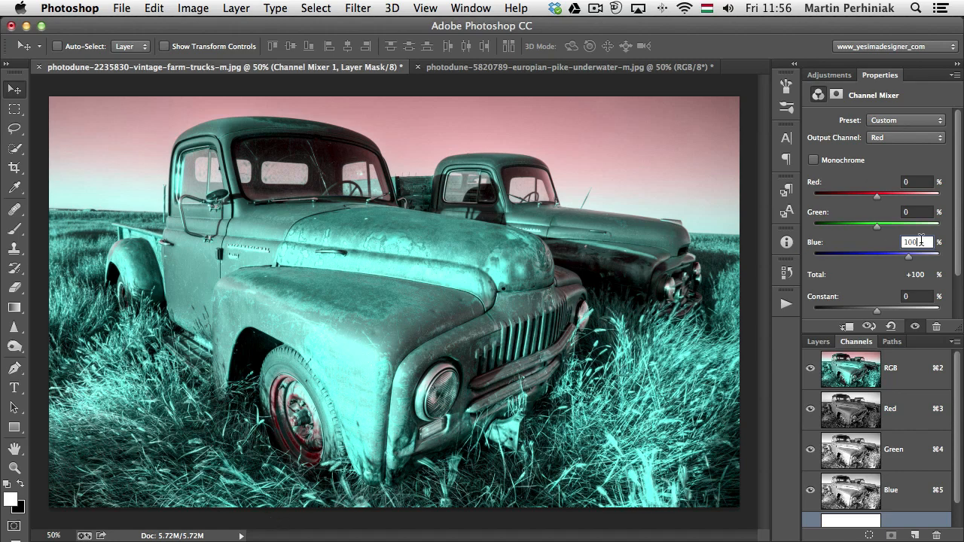
- Try feeding the Red output channel from green only, with Blue at 0% and Green at 100%
left_click_drag(922, 242, 843, 233)
type("0")
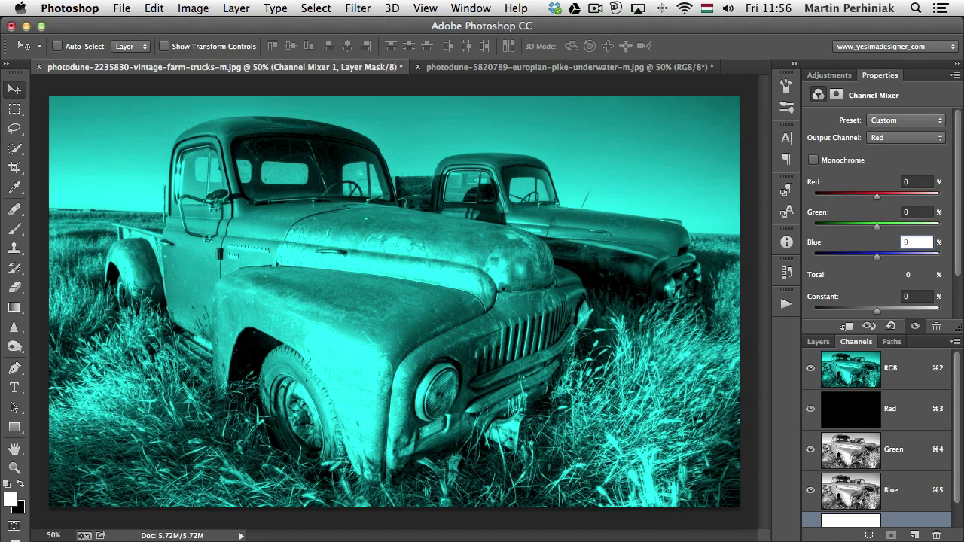
key("shift+Tab")
type("100")
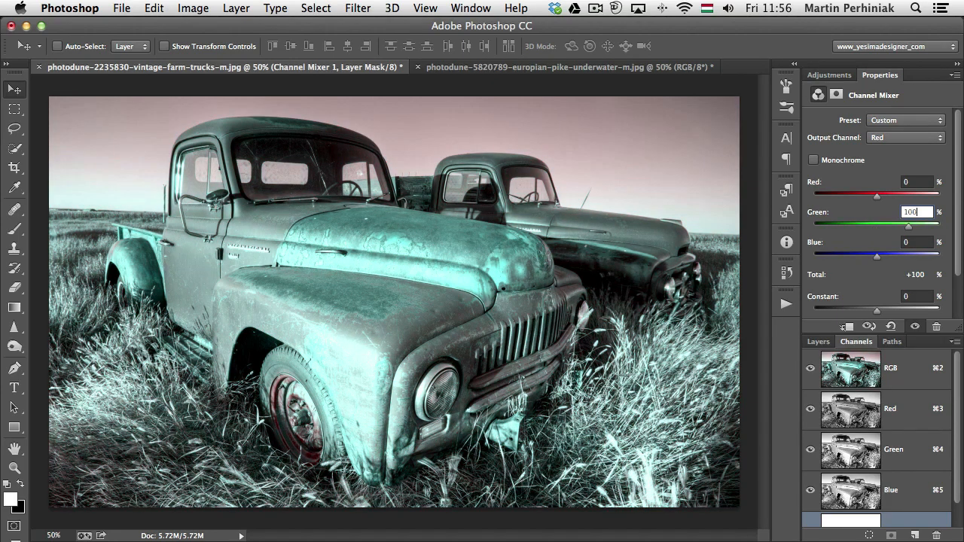
- Try an even mix of Green 50% and Blue 50% in the Red output channel
key("super+a")
type("50")
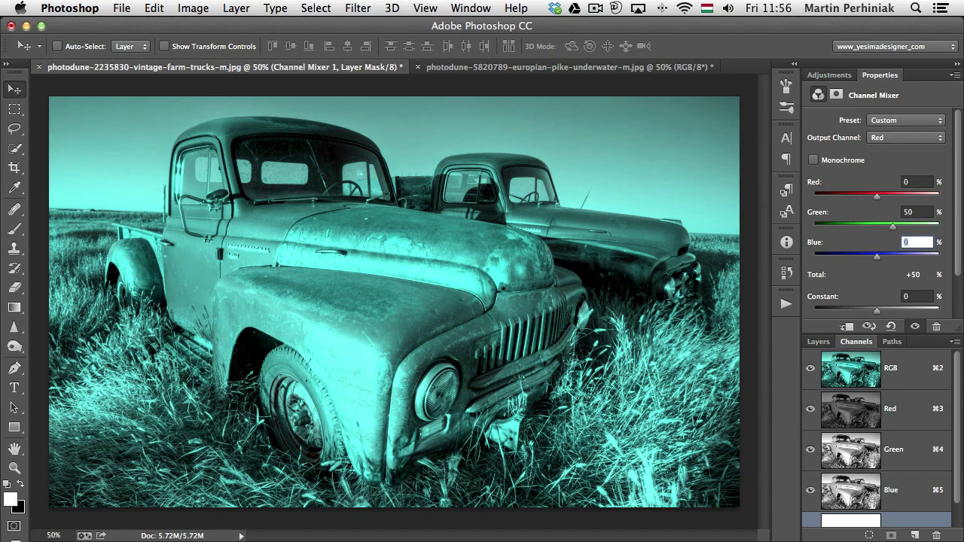
key("Tab")
type("50")
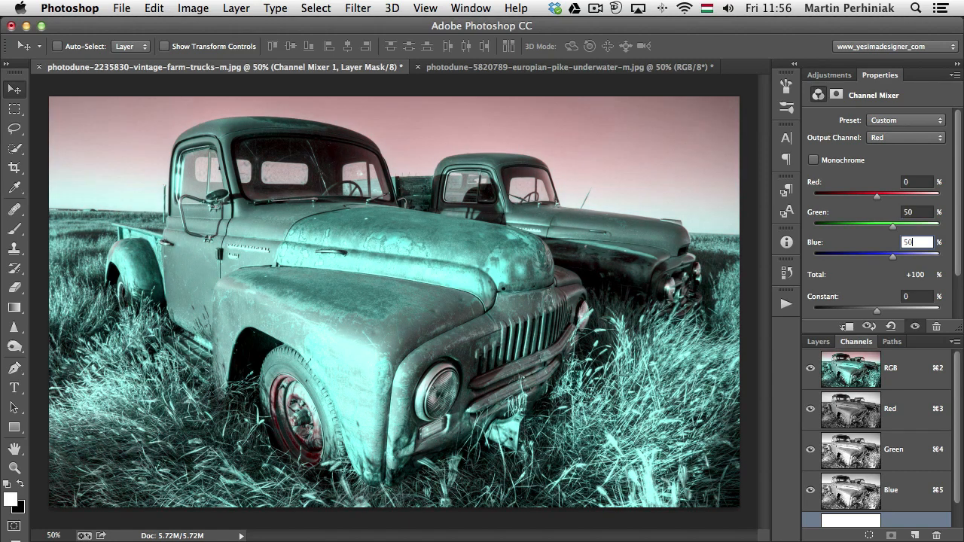
- Return the Red output channel's mix to Blue 100% and Green 0%
key("super+a")
type("100")
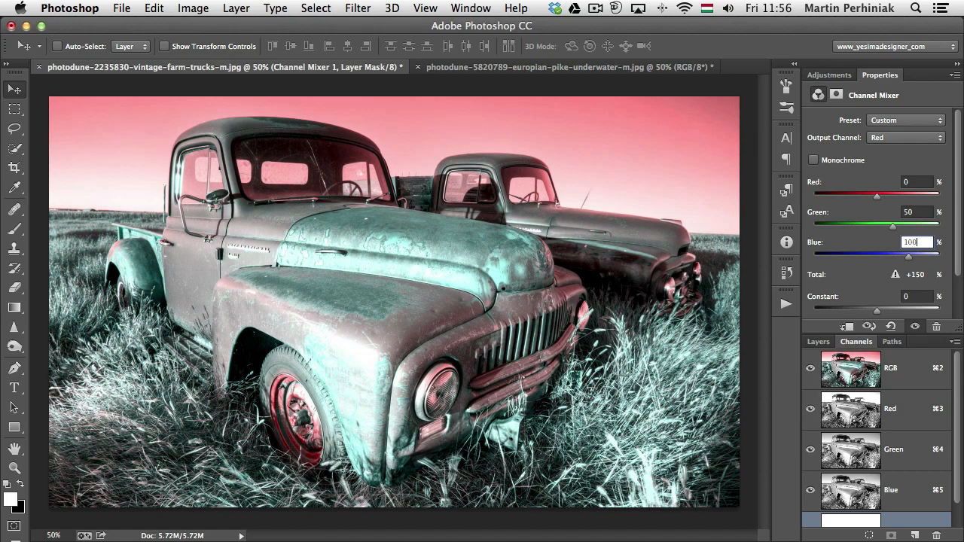
key("shift+Tab")
type("0")
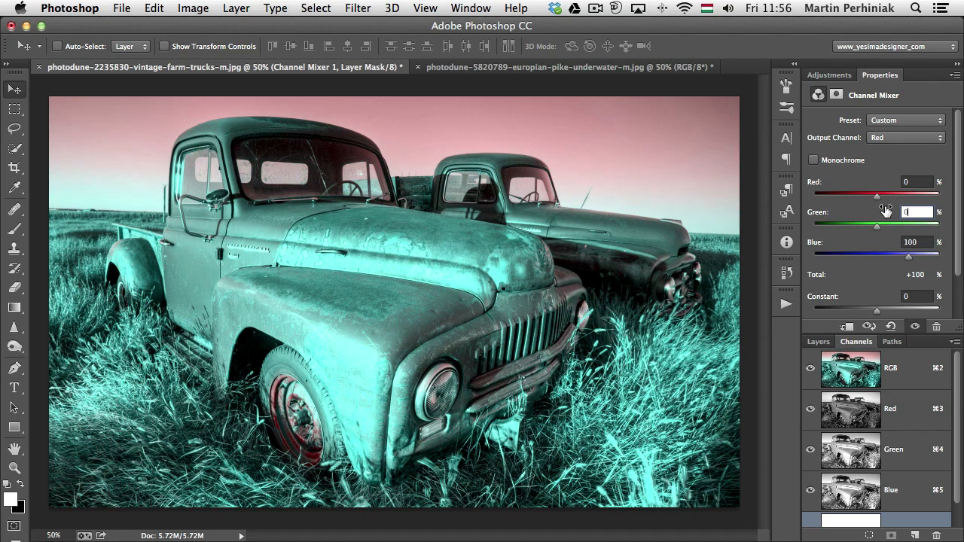
- Feed the Green output channel from blue only, with Red and Green at 0% and Blue at 100%
left_click(895, 138)
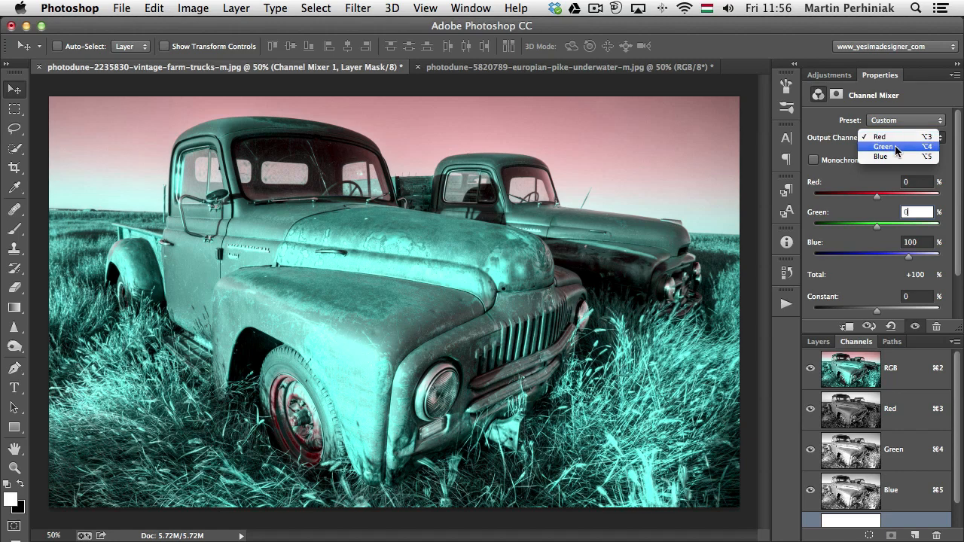
left_click(896, 148)
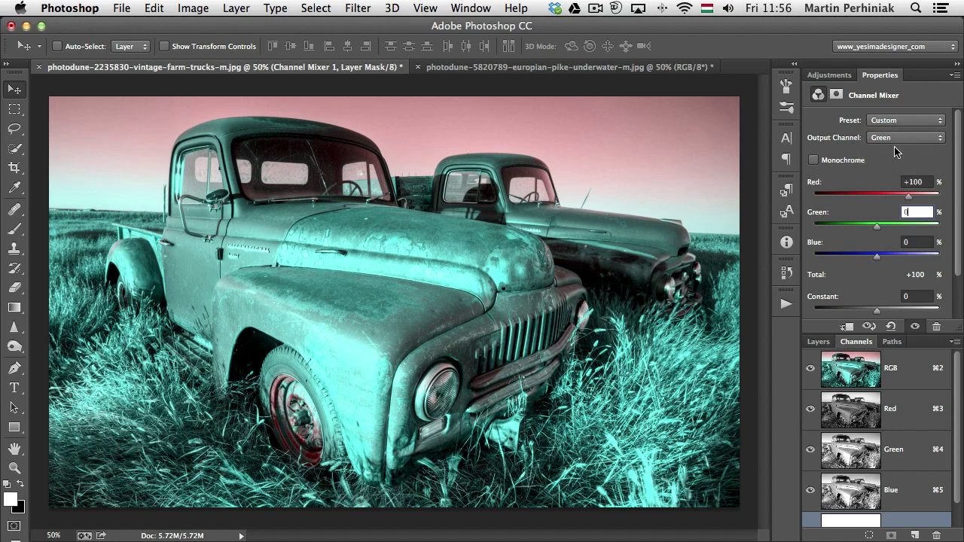
left_click(916, 183)
type("0")
key("Tab")
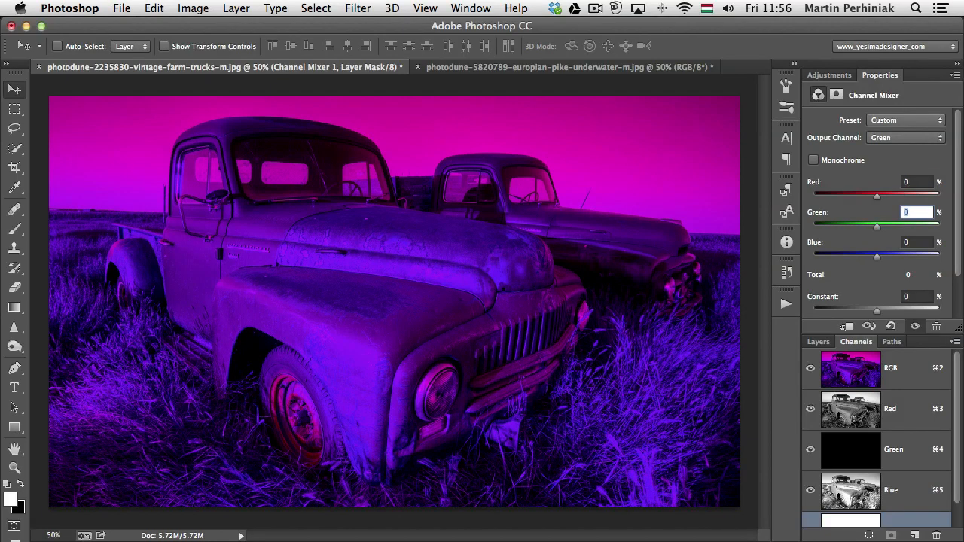
key("Tab")
type("100")
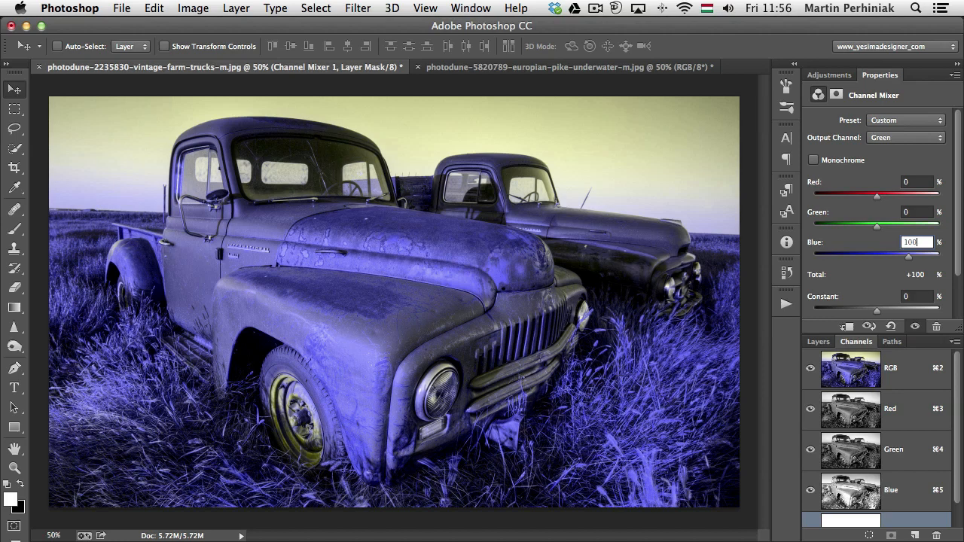
- Try Blue at 200% offset by Red at -100% in the Green output channel's mix
key("super+a")
type("200")
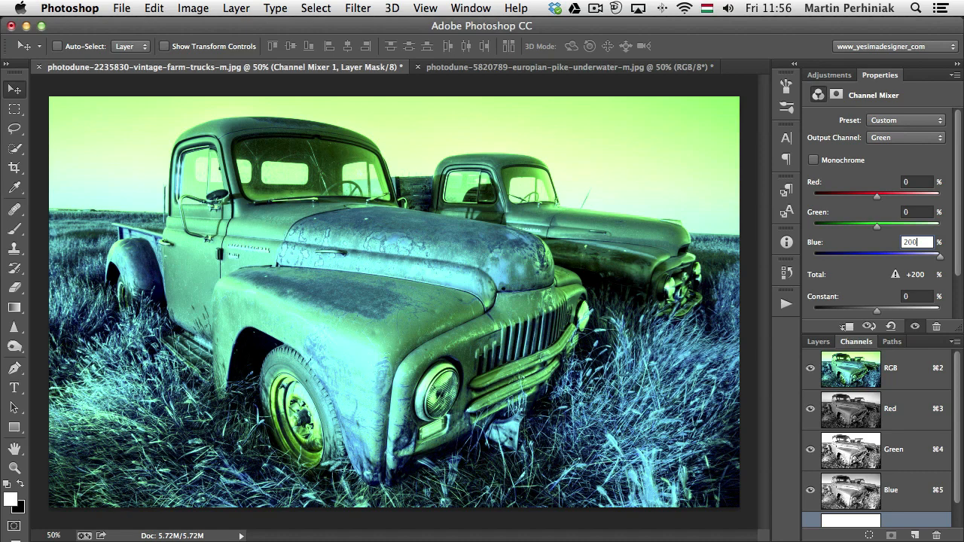
key("shift+Tab")
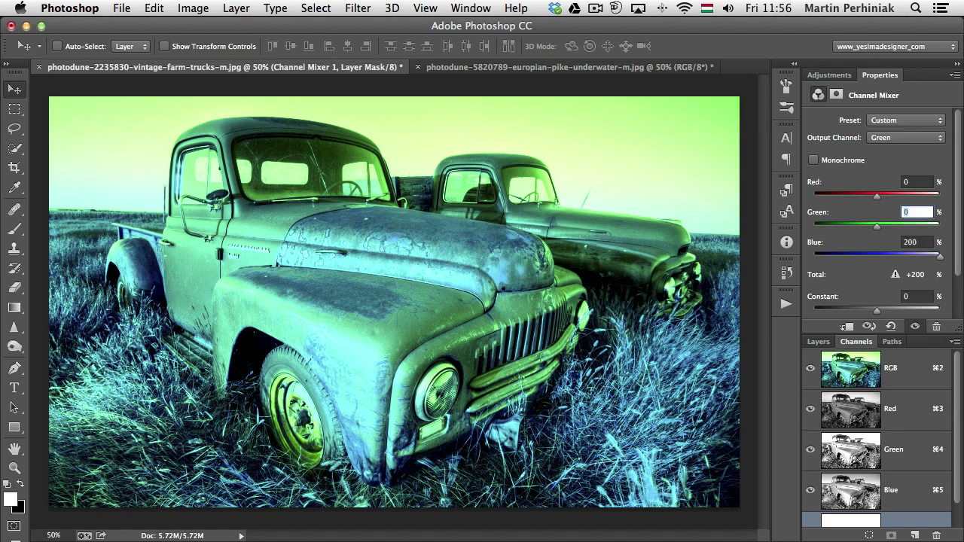
type("-100")
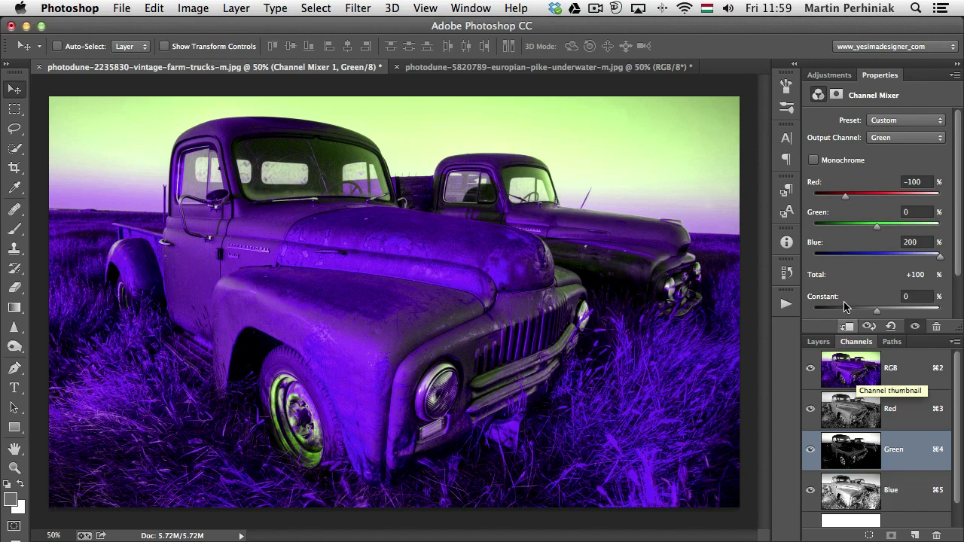
- Try the reverse mix in the Green output channel, with Red at 200% and Blue at -100%
left_click(914, 181)
type("20")
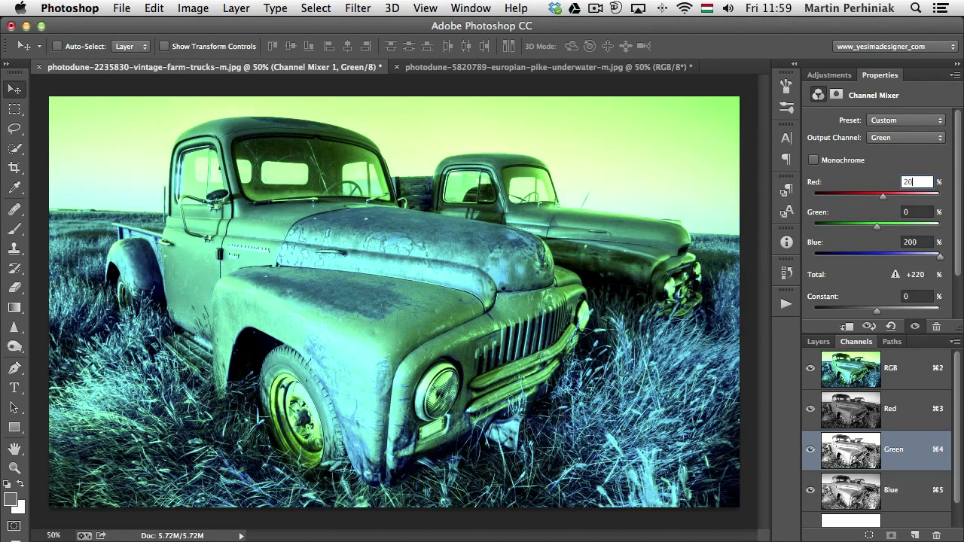
type("0")
key("Tab")
key("Tab")
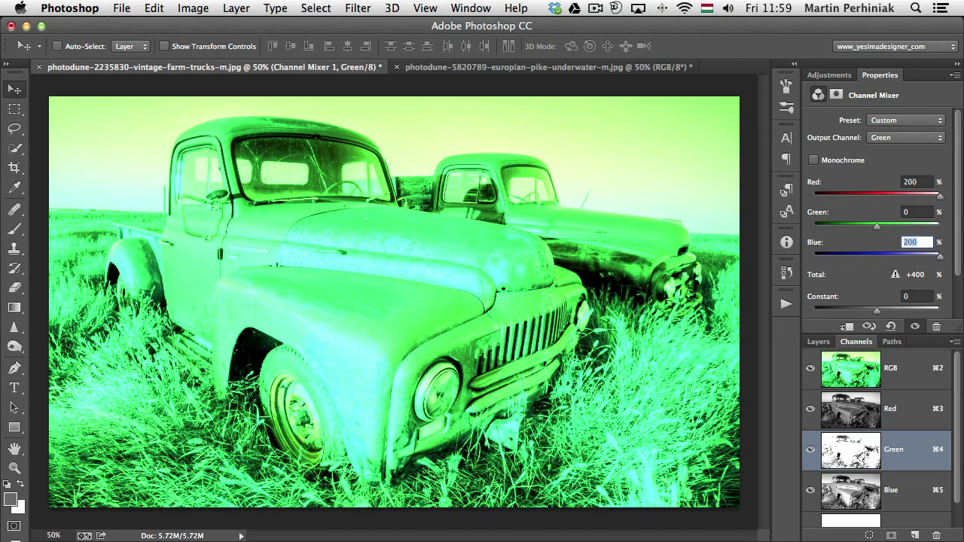
type("-100")
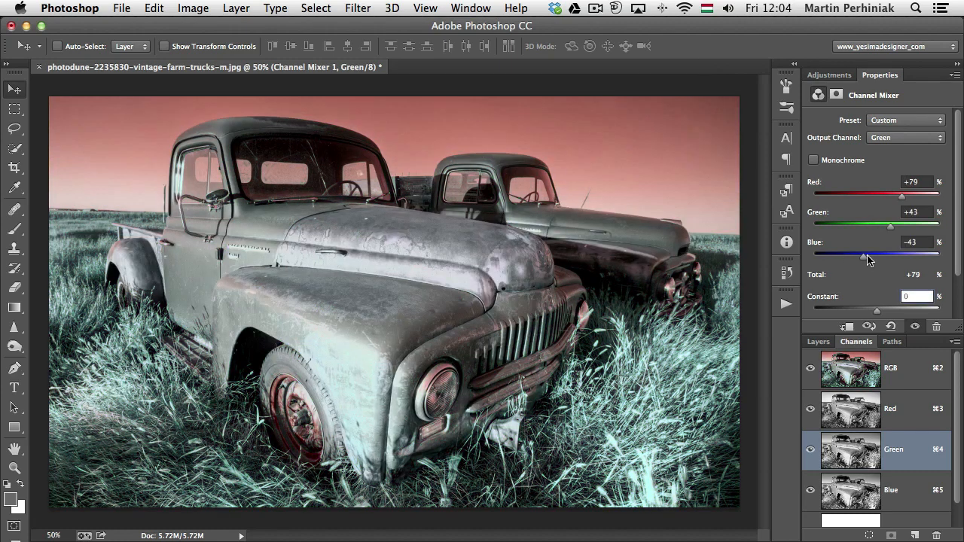
left_click(955, 74)
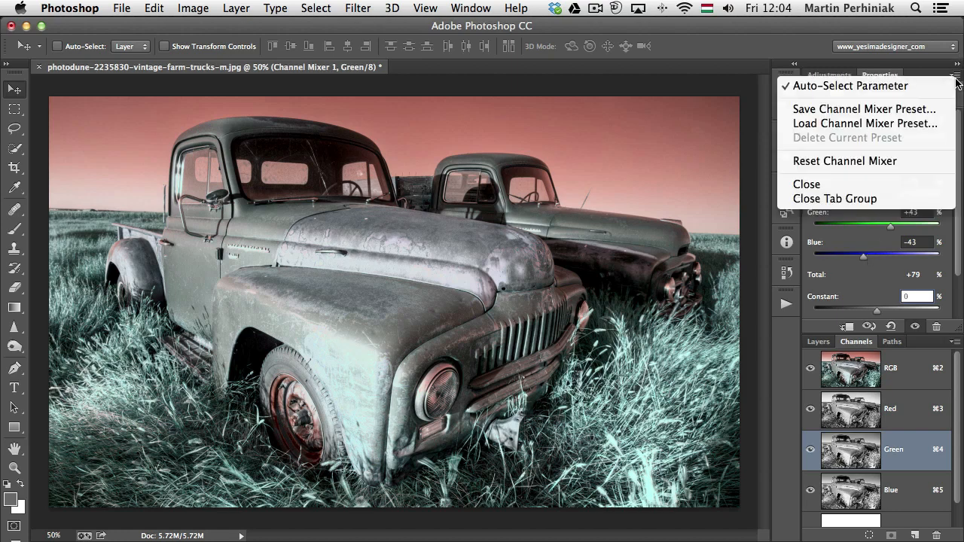
left_click(793, 344)
left_click(897, 121)
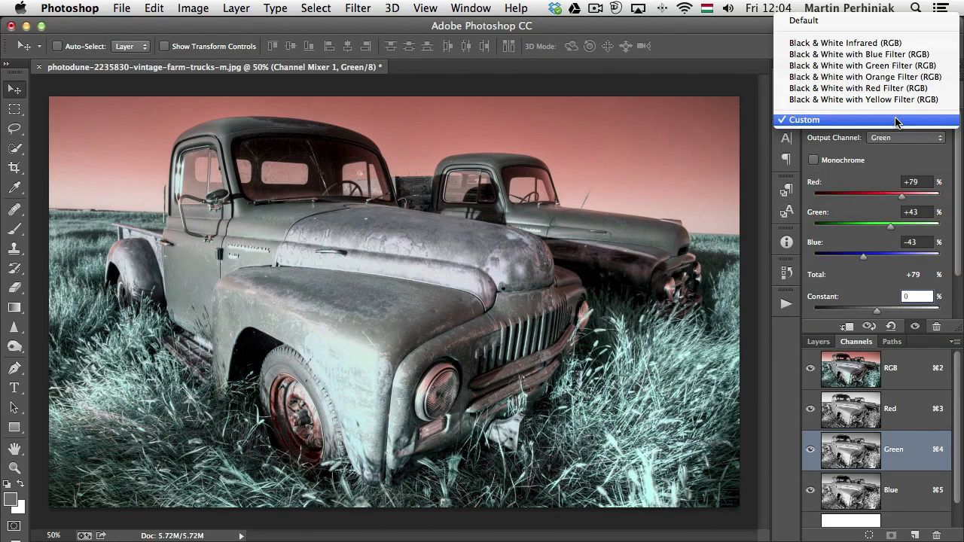
left_click(897, 121)
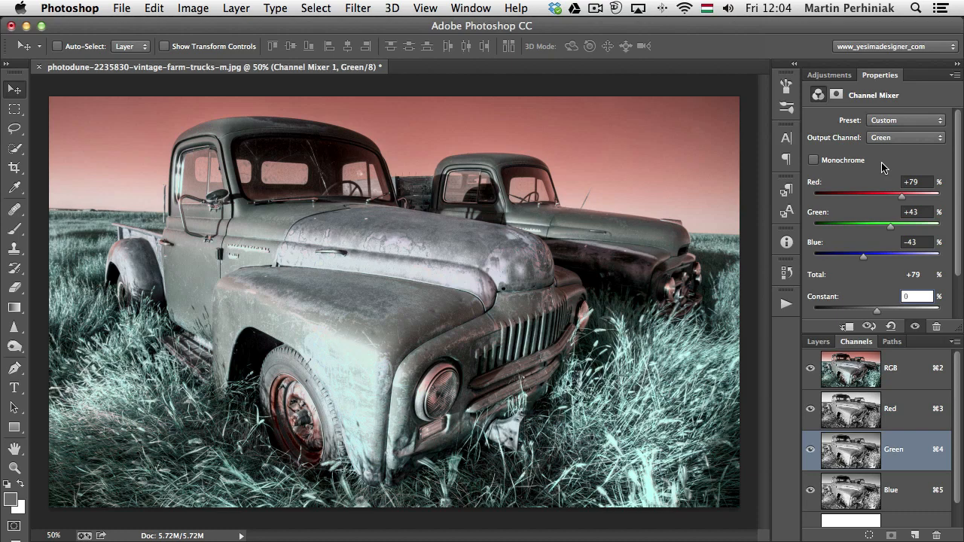